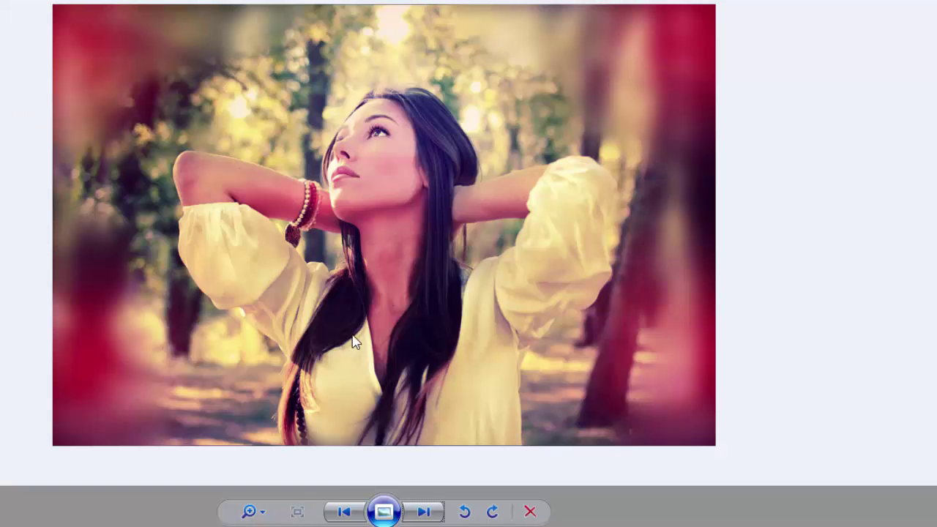
Compare the original unedited forest photo with the finished edited version.
{"action": "left_click", "coordinate": [341, 520]}
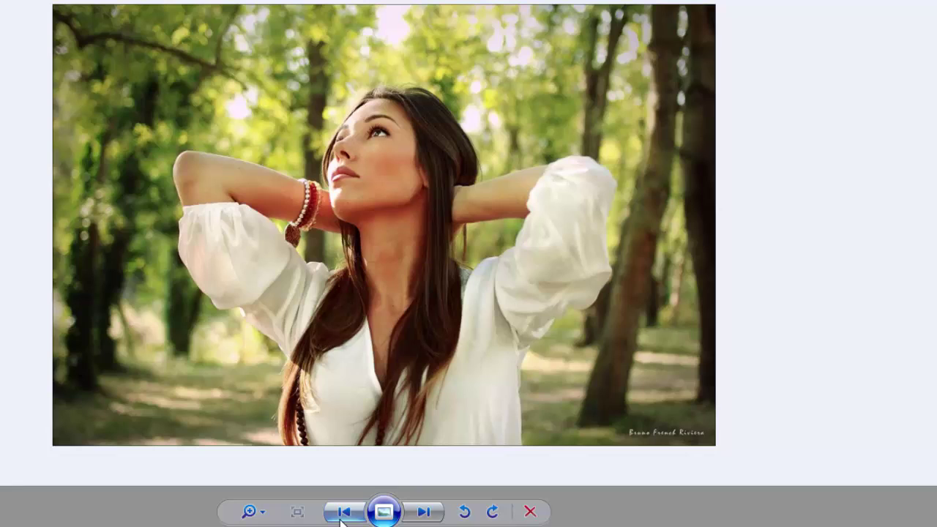
{"action": "left_click", "coordinate": [424, 511]}
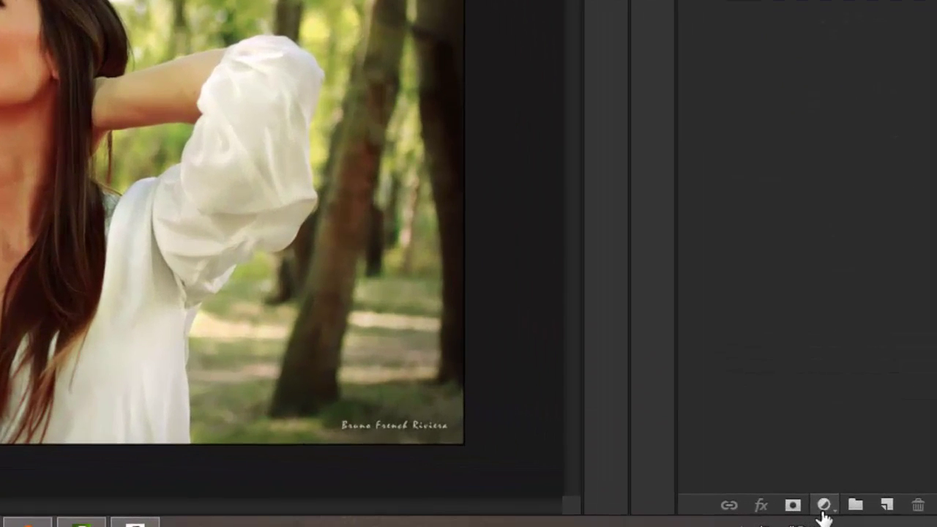
Add a Curves adjustment layer that lifts the RGB midtones and eases the highlights down.
{"action": "left_click", "coordinate": [871, 514]}
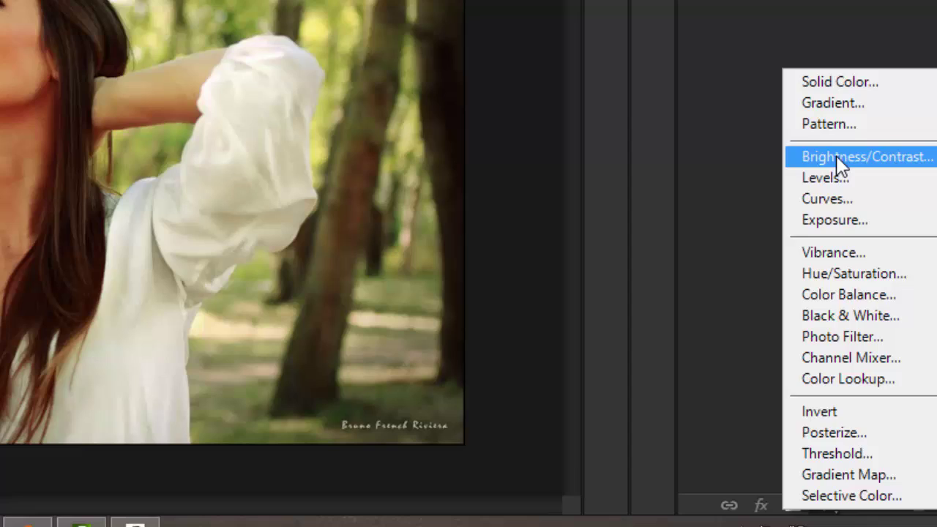
{"action": "left_click", "coordinate": [838, 199]}
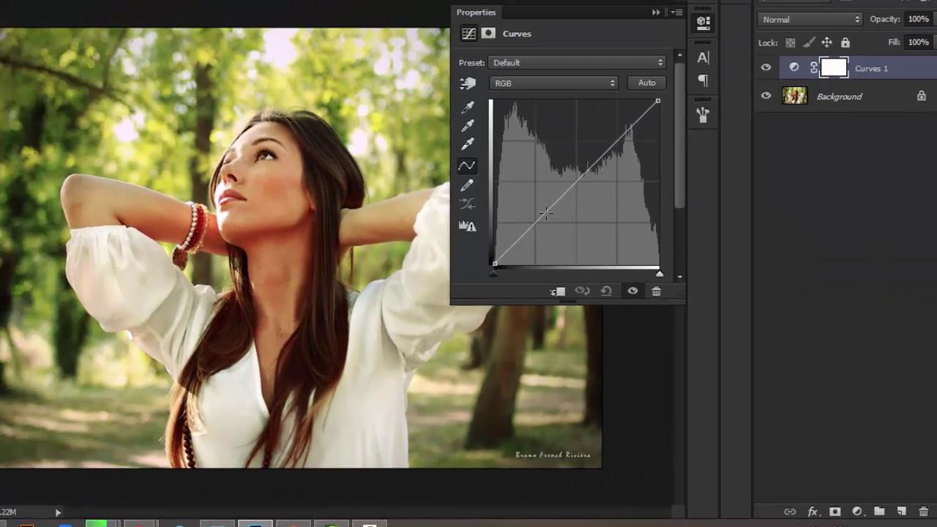
{"action": "left_click_drag", "start_coordinate": [533, 226], "coordinate": [532, 218]}
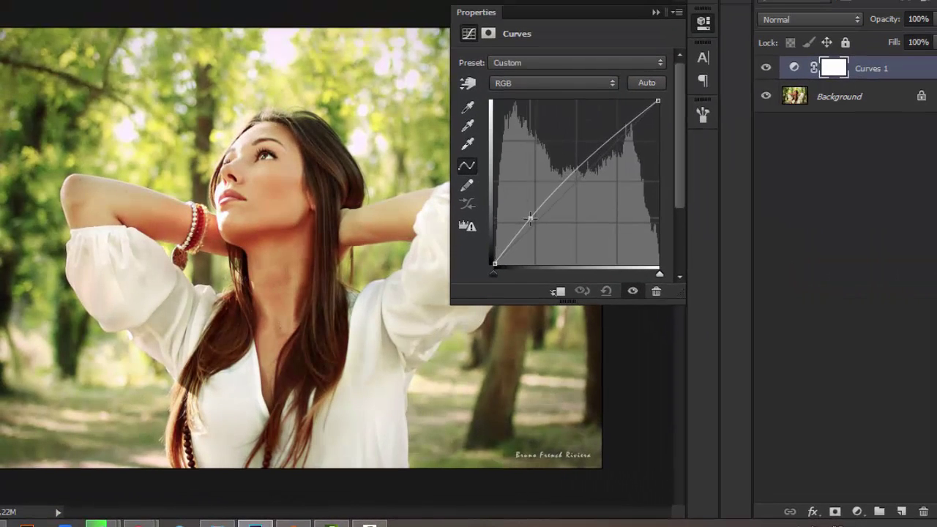
{"action": "left_click_drag", "start_coordinate": [623, 129], "coordinate": [626, 144]}
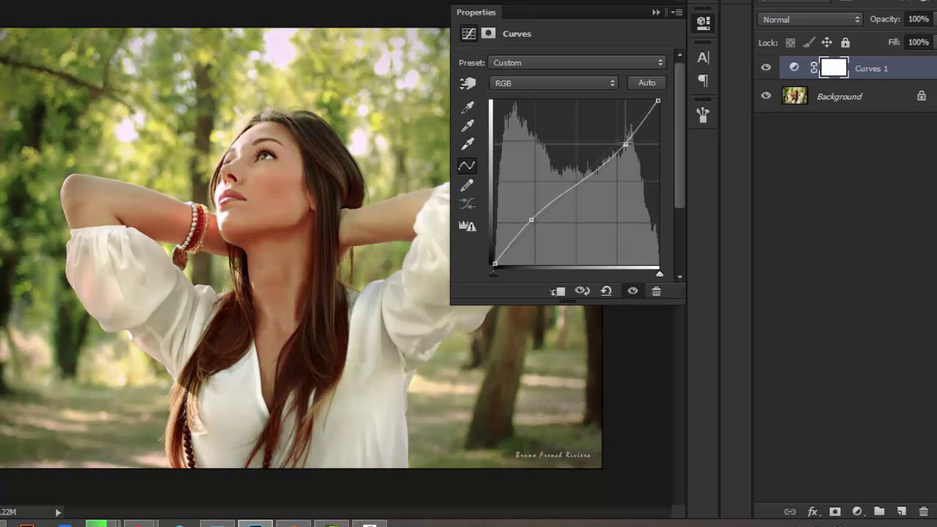
On the Red channel curve, lower red in the shadows and raise it in the highlights.
{"action": "left_click", "coordinate": [585, 86]}
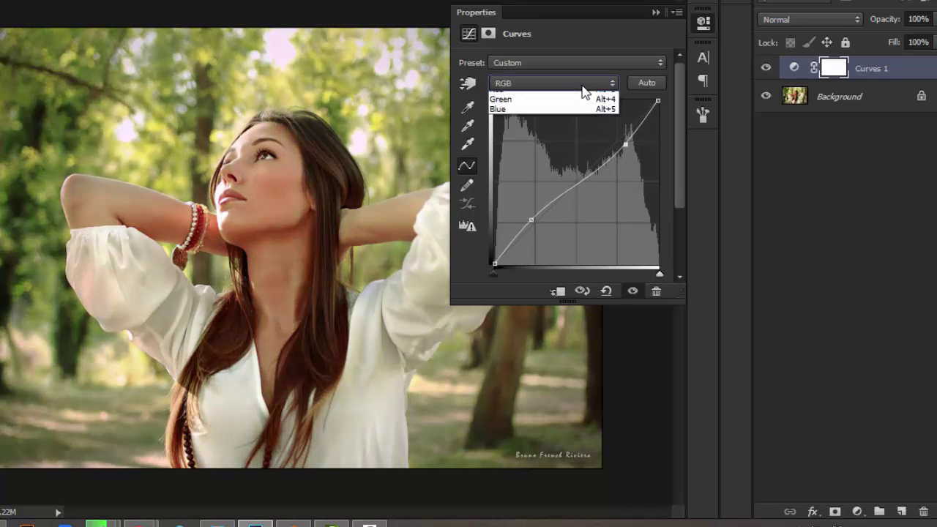
{"action": "key", "text": "Escape"}
{"action": "key", "text": "alt+3"}
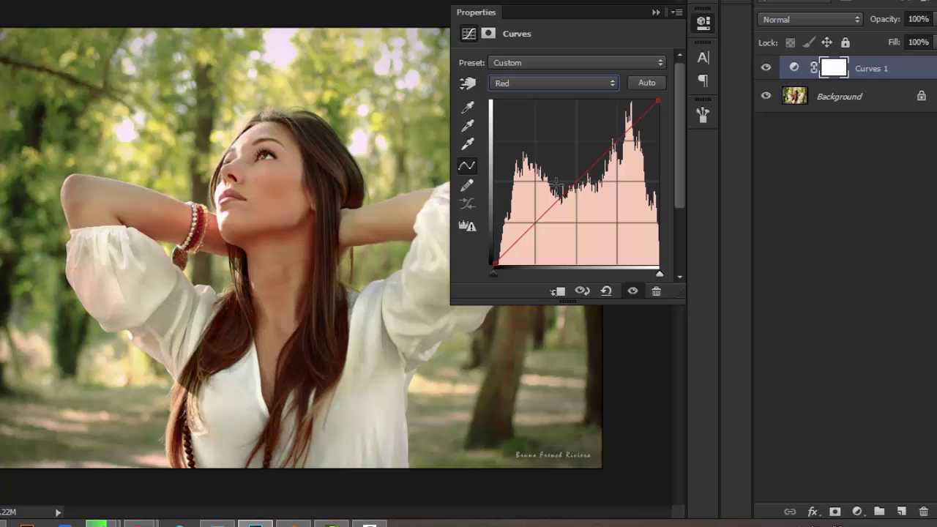
{"action": "left_click_drag", "start_coordinate": [532, 222], "coordinate": [542, 231]}
{"action": "left_click", "coordinate": [621, 142]}
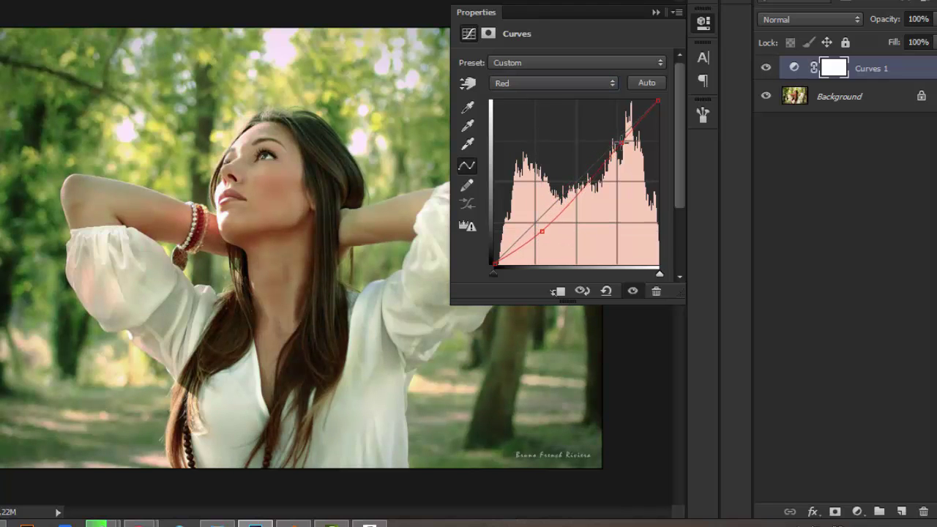
{"action": "left_click_drag", "start_coordinate": [621, 141], "coordinate": [613, 123]}
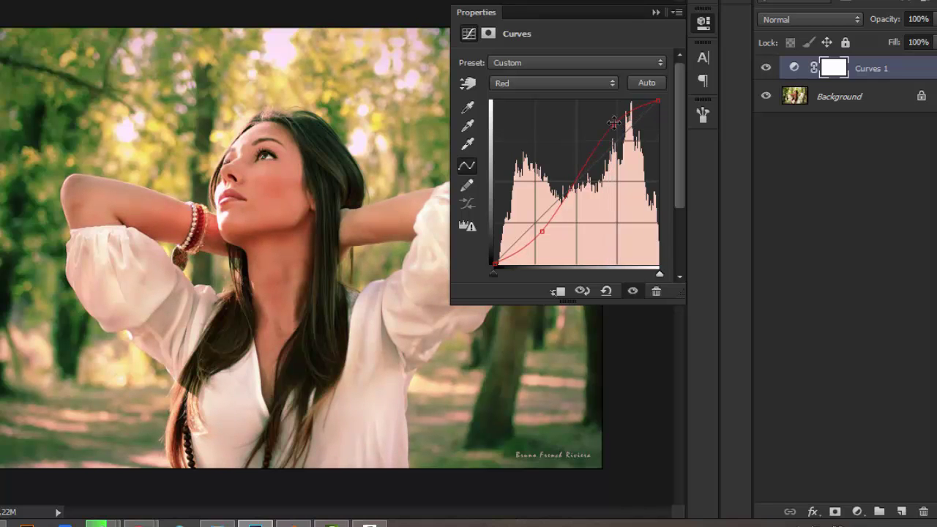
Raise the midtones on the Green channel curve to boost the greens.
{"action": "left_click", "coordinate": [571, 82]}
{"action": "left_click", "coordinate": [522, 110]}
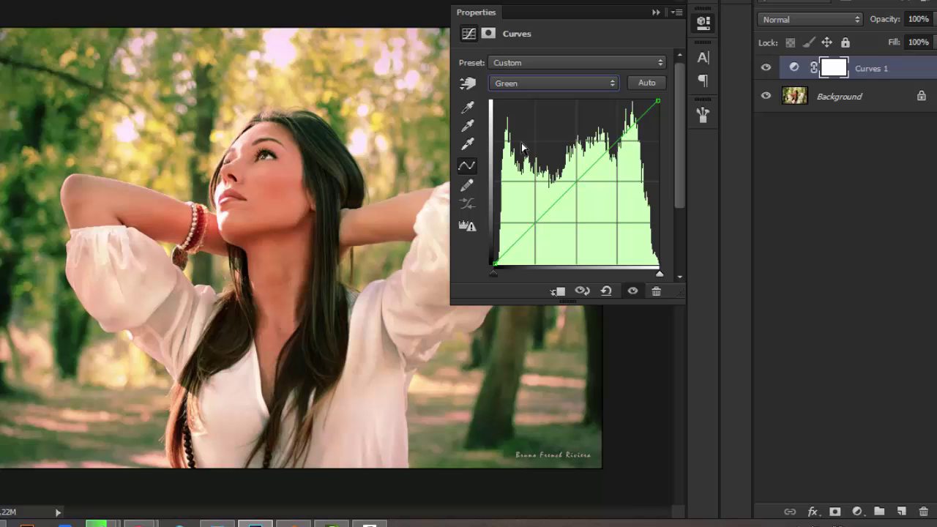
{"action": "left_click_drag", "start_coordinate": [559, 201], "coordinate": [549, 182]}
On the Blue channel, add blue to the shadows and cut it from the highlights for a yellow cast.
{"action": "left_click", "coordinate": [554, 83]}
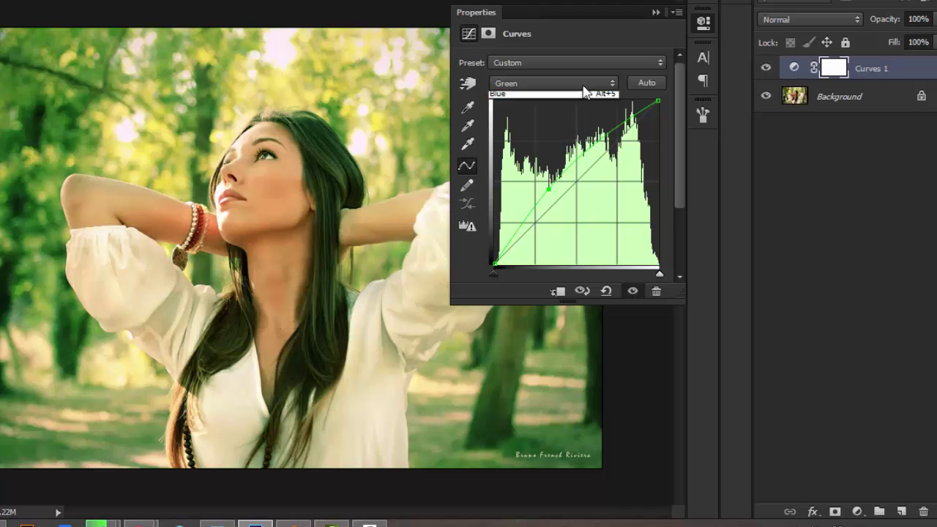
{"action": "left_click", "coordinate": [548, 124]}
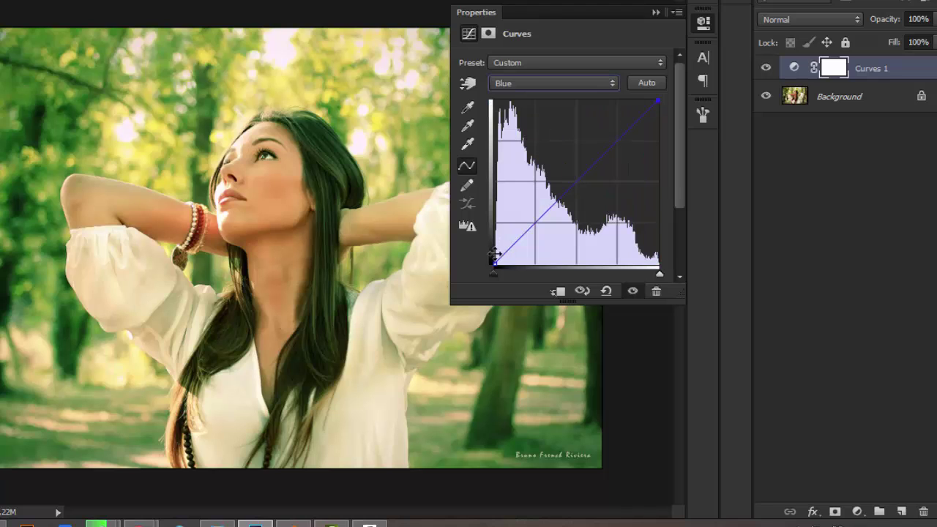
{"action": "left_click_drag", "start_coordinate": [495, 262], "coordinate": [505, 242]}
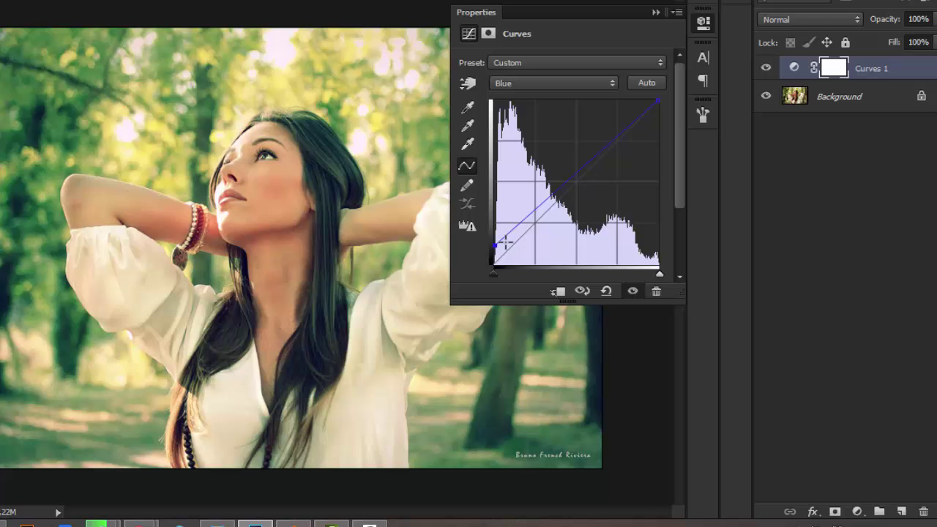
{"action": "left_click_drag", "start_coordinate": [538, 207], "coordinate": [535, 192]}
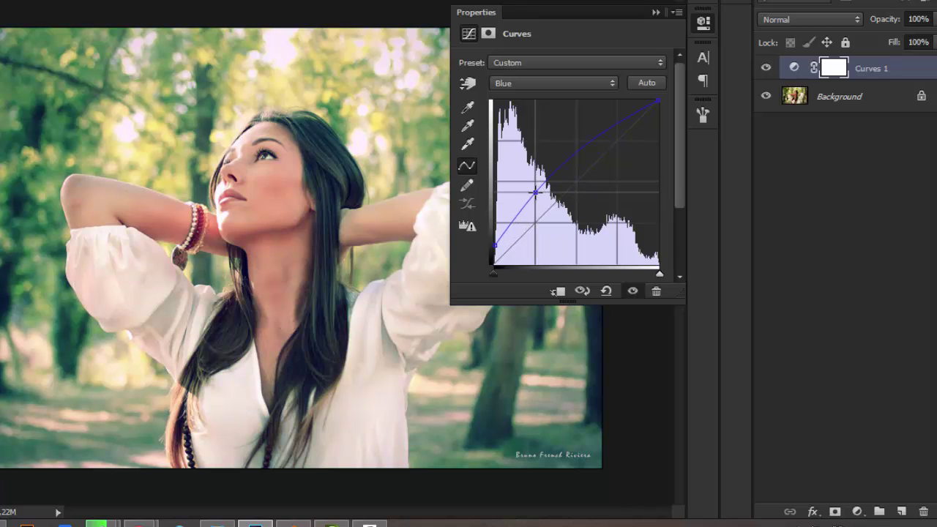
{"action": "left_click_drag", "start_coordinate": [596, 146], "coordinate": [622, 157]}
{"action": "left_click_drag", "start_coordinate": [658, 101], "coordinate": [661, 128]}
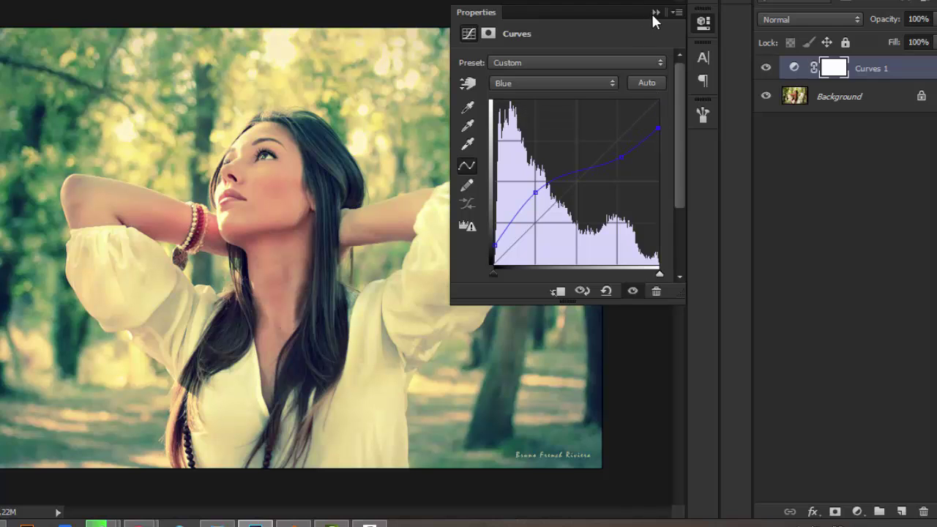
{"action": "left_click", "coordinate": [655, 12]}
Create a new layer and fill it with a saturated magenta using the Paint Bucket.
{"action": "left_click", "coordinate": [900, 512]}
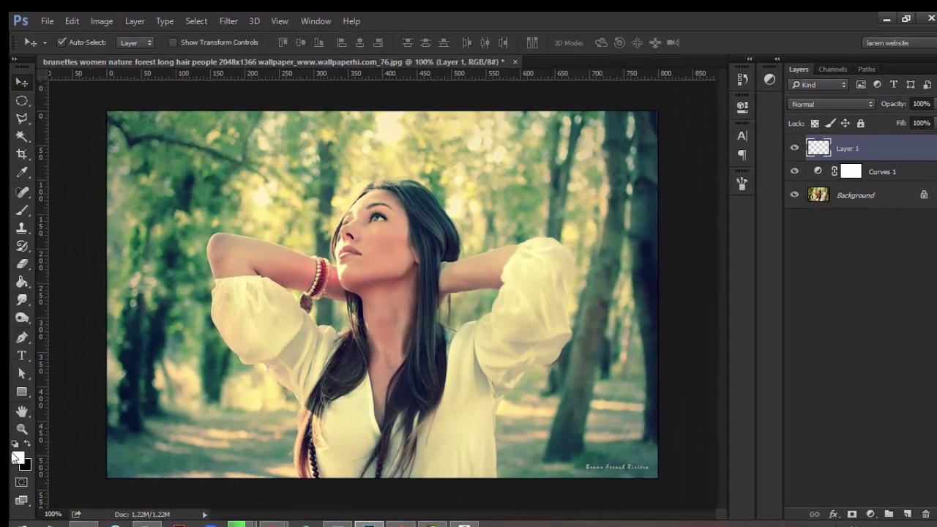
{"action": "left_click", "coordinate": [17, 458]}
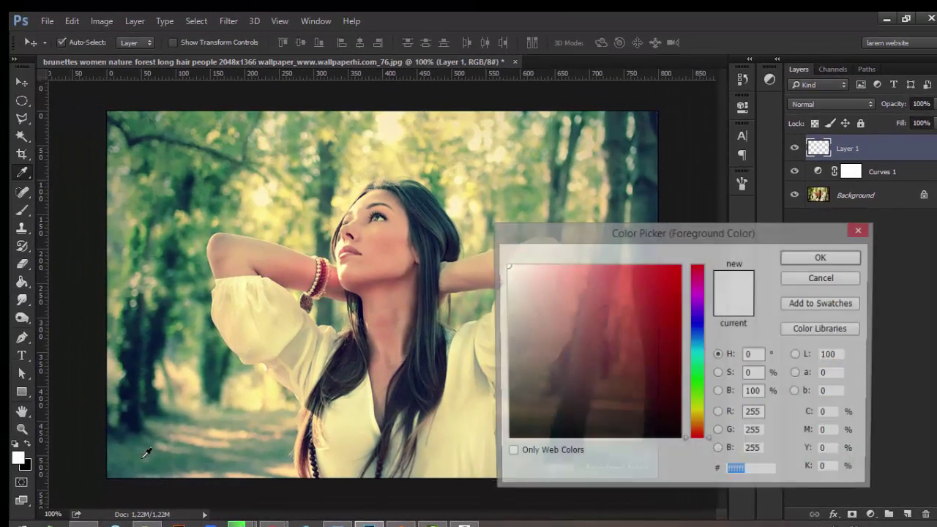
{"action": "left_click", "coordinate": [699, 284]}
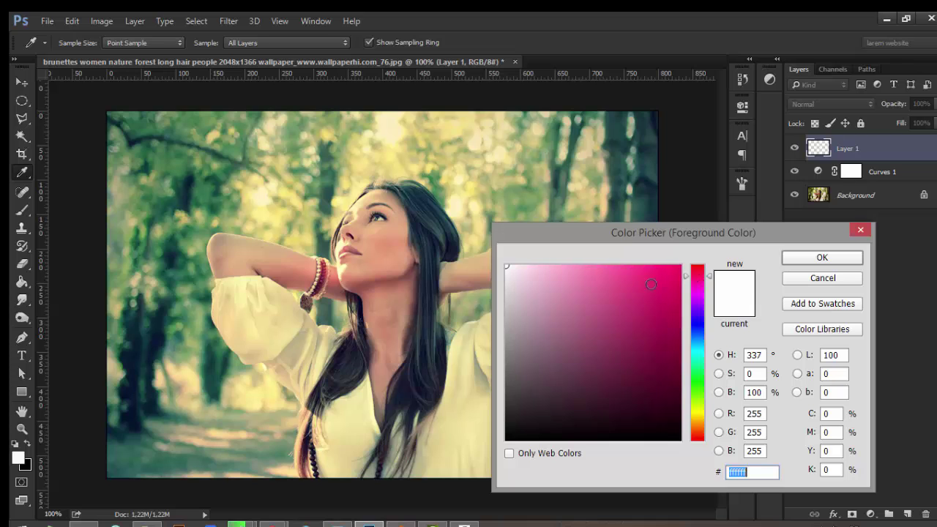
{"action": "left_click_drag", "start_coordinate": [651, 284], "coordinate": [672, 254]}
{"action": "left_click", "coordinate": [822, 258]}
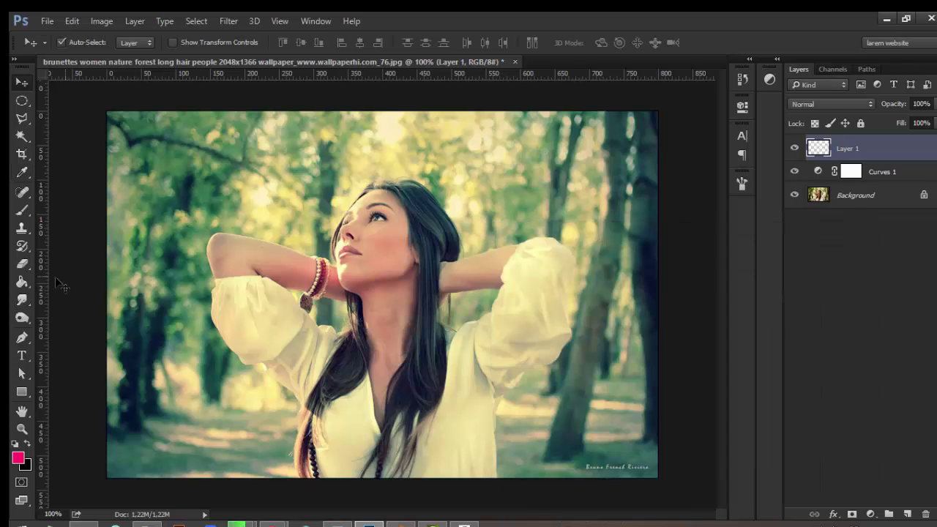
{"action": "left_click", "coordinate": [24, 283]}
{"action": "left_click", "coordinate": [424, 276]}
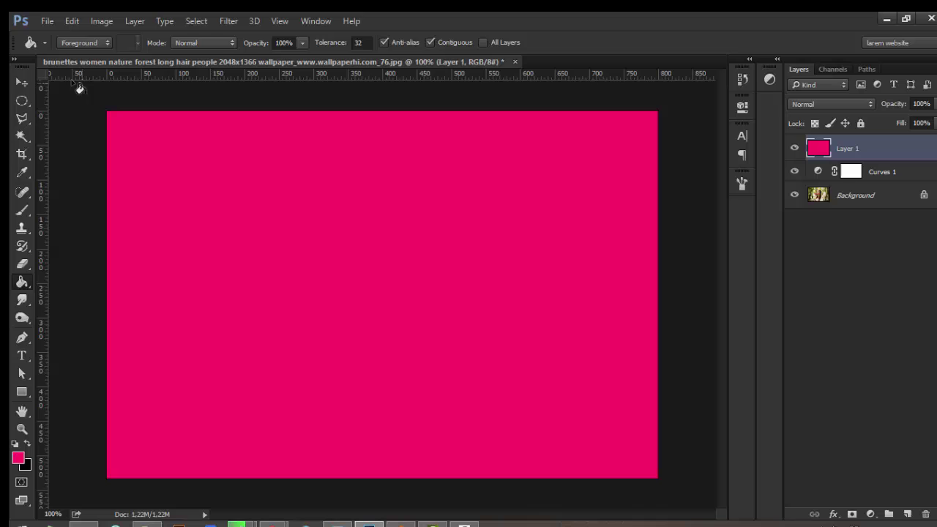
Blend the magenta layer in Soft Light at 30% opacity; the Background layer ends up deleted.
{"action": "left_click", "coordinate": [22, 82]}
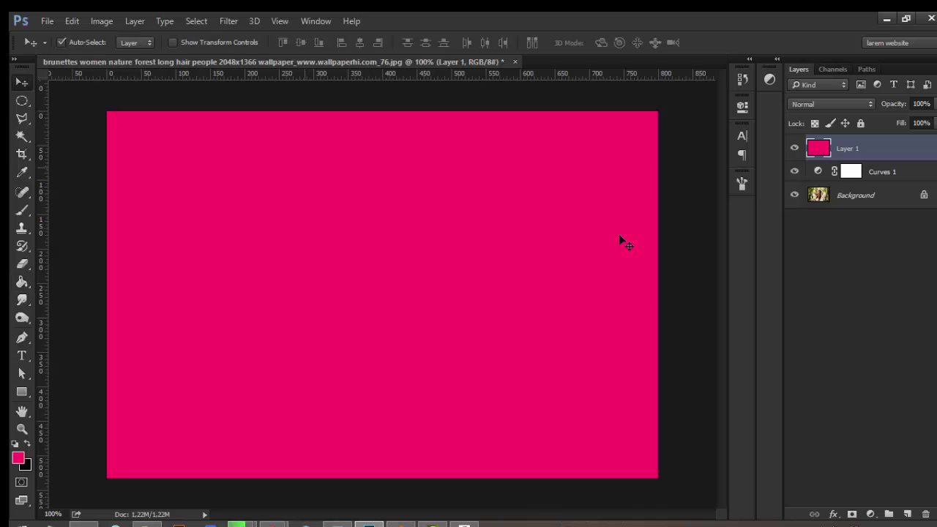
{"action": "left_click", "coordinate": [850, 105]}
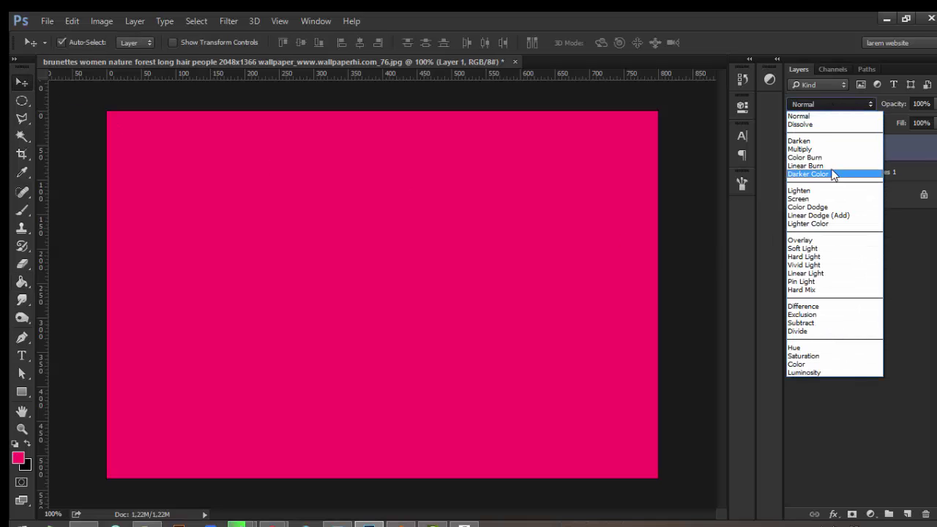
{"action": "left_click", "coordinate": [811, 249]}
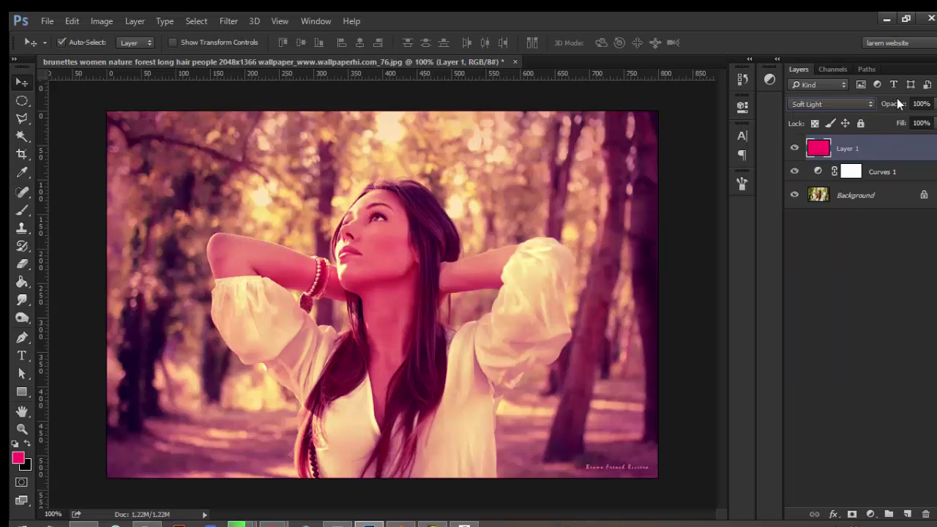
{"action": "left_click_drag", "start_coordinate": [898, 110], "coordinate": [850, 108]}
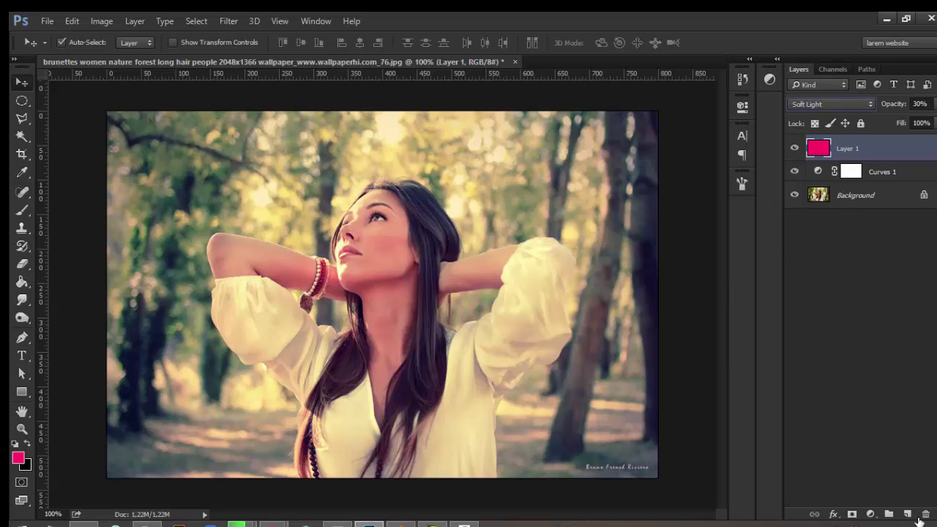
{"action": "left_click_drag", "start_coordinate": [932, 207], "coordinate": [926, 514]}
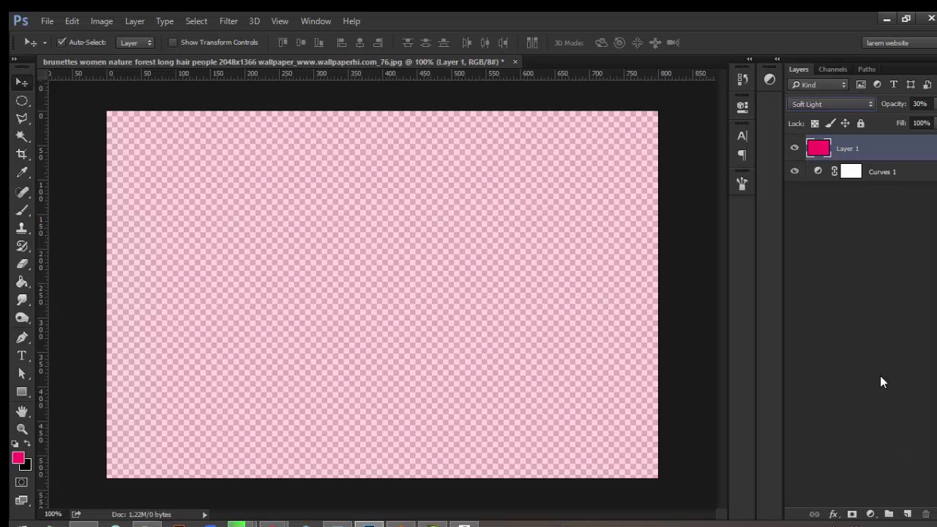
Restore the photo layer, duplicate Layer 1, Curves 1 and Layer 0, and merge the copies.
{"action": "key", "text": "ctrl+z"}
{"action": "left_click_drag", "start_coordinate": [925, 198], "coordinate": [925, 514]}
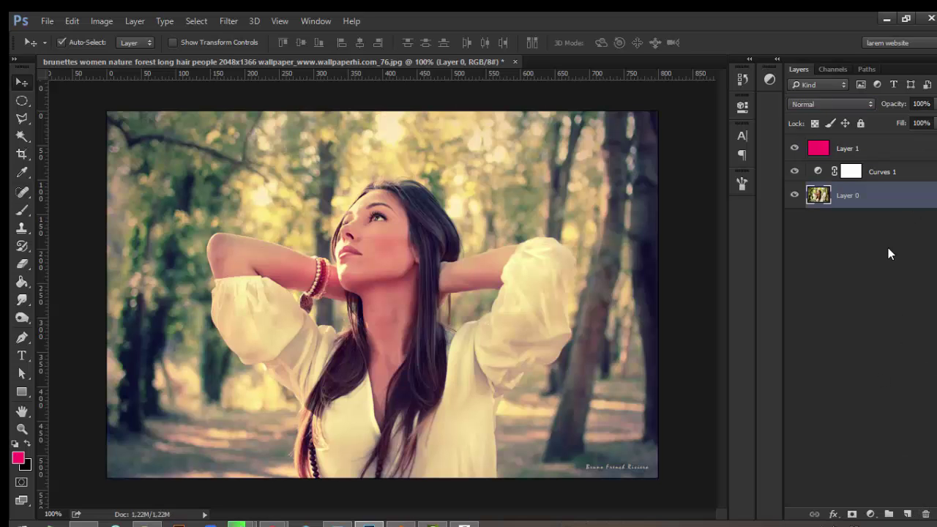
{"action": "left_click", "coordinate": [869, 151], "text": "shift"}
{"action": "left_click_drag", "start_coordinate": [869, 157], "coordinate": [907, 513]}
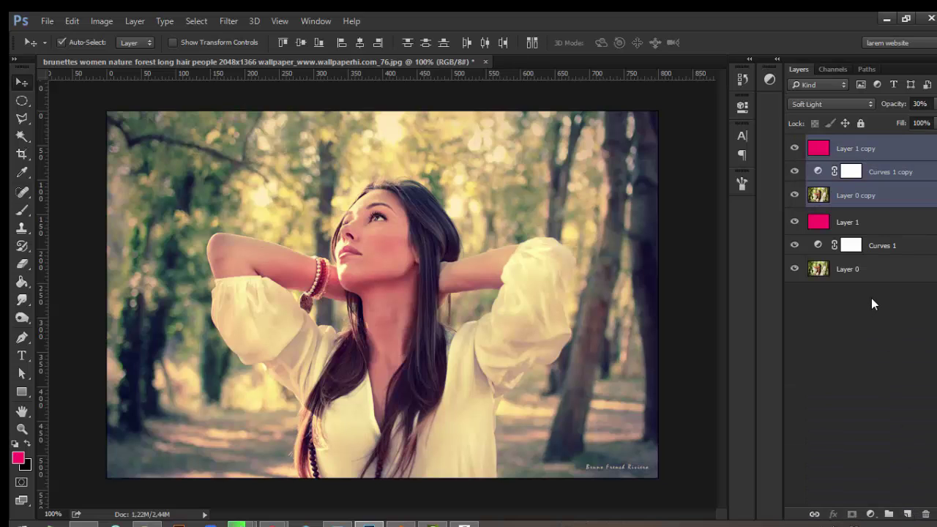
{"action": "key", "text": "ctrl+e"}
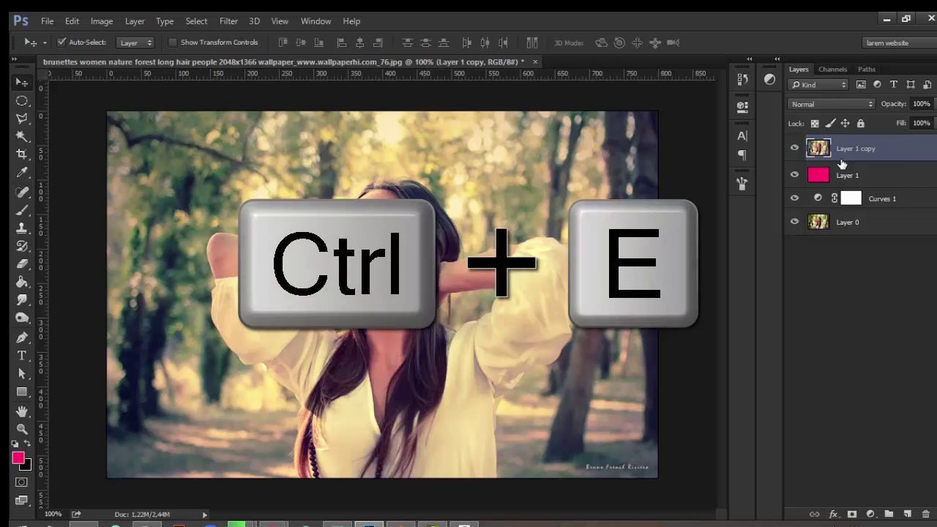
Apply a 3.3-pixel Gaussian Blur to the merged copy and give it a layer mask.
{"action": "left_click", "coordinate": [229, 21]}
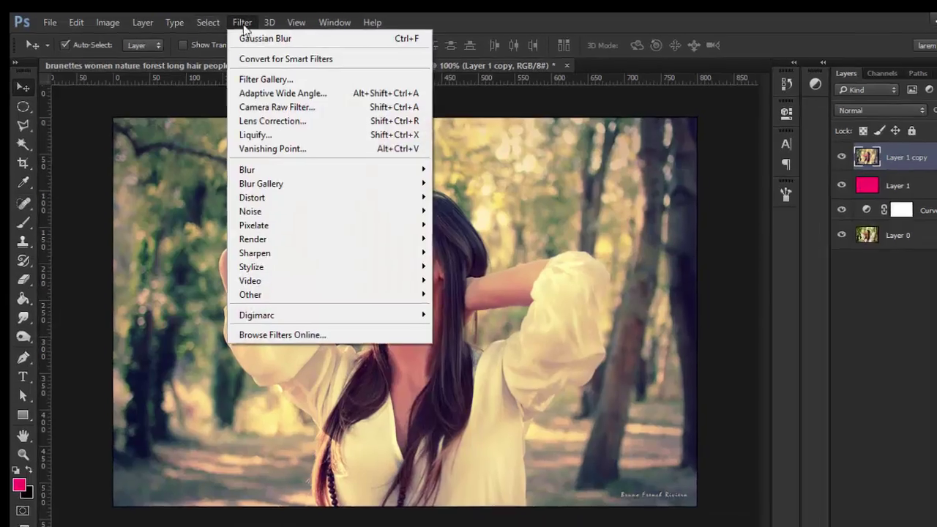
{"action": "mouse_move", "coordinate": [299, 171]}
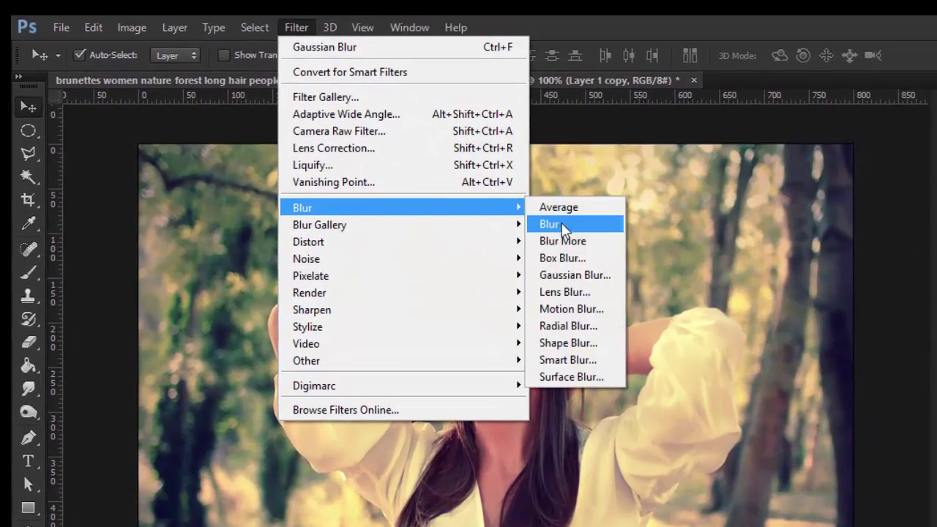
{"action": "left_click", "coordinate": [573, 275]}
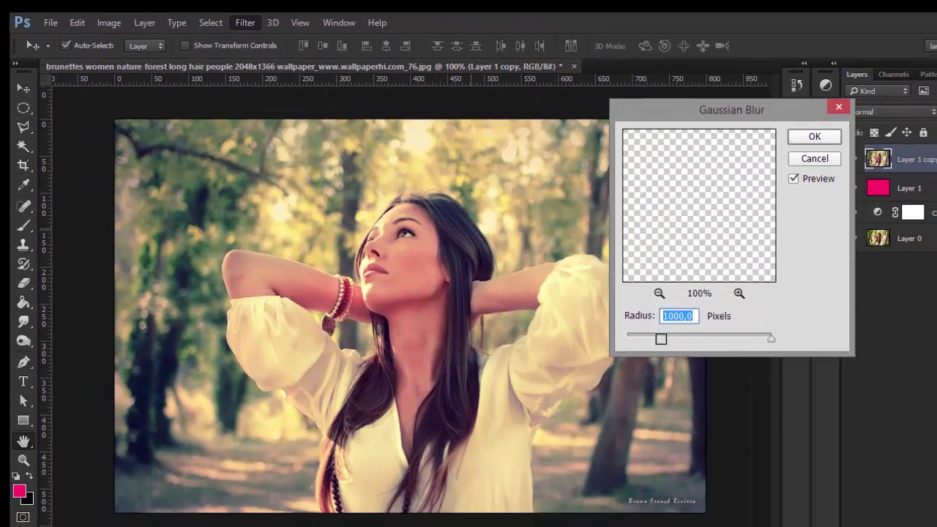
{"action": "left_click", "coordinate": [656, 336]}
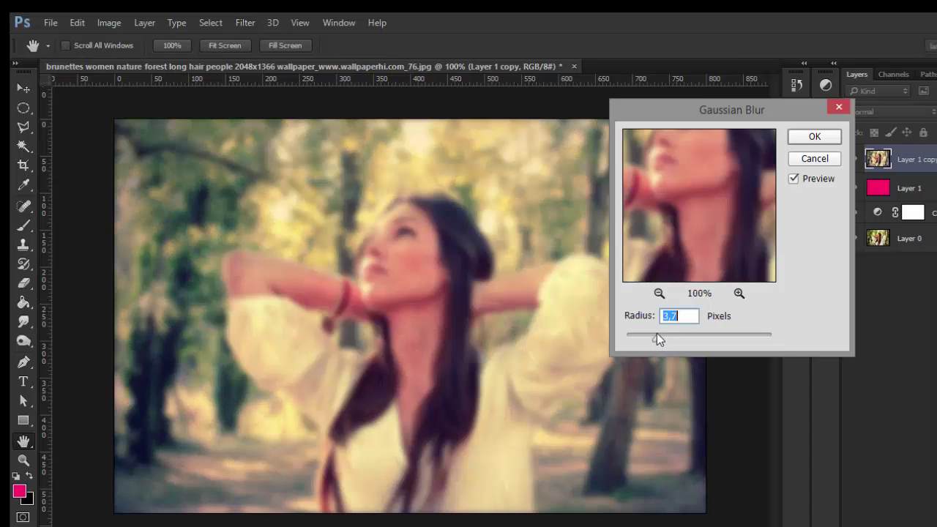
{"action": "mouse_move", "coordinate": [661, 336]}
{"action": "left_mouse_down"}
{"action": "mouse_move", "coordinate": [646, 342]}
{"action": "mouse_move", "coordinate": [655, 340]}
{"action": "left_mouse_up"}
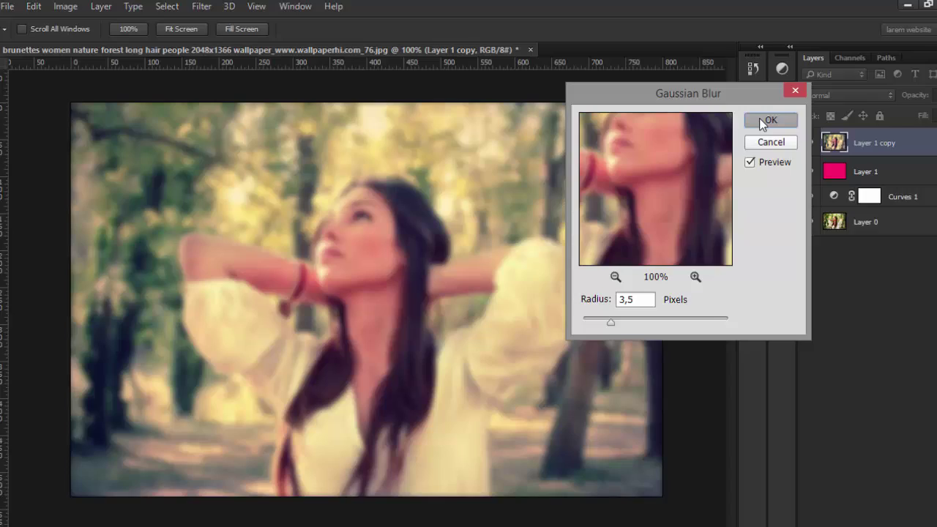
{"action": "left_click", "coordinate": [811, 137]}
{"action": "key", "text": "v"}
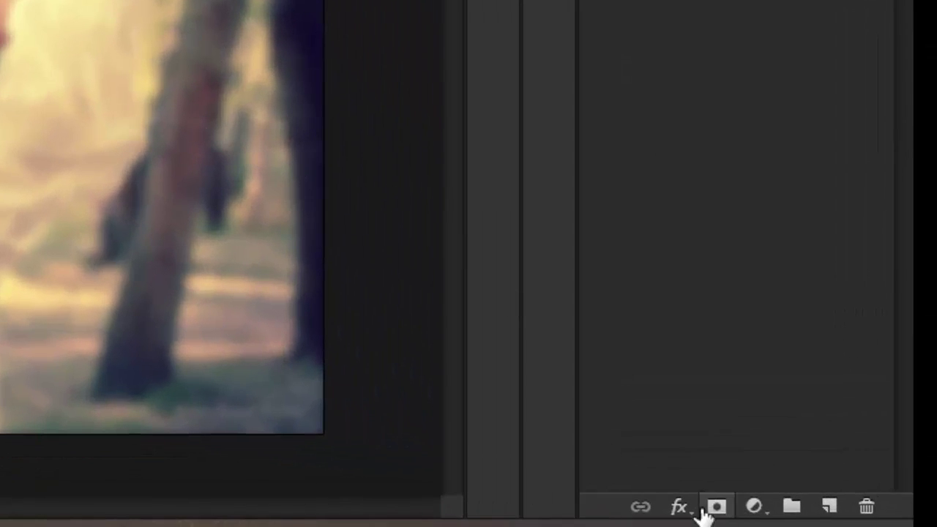
{"action": "left_click", "coordinate": [755, 510]}
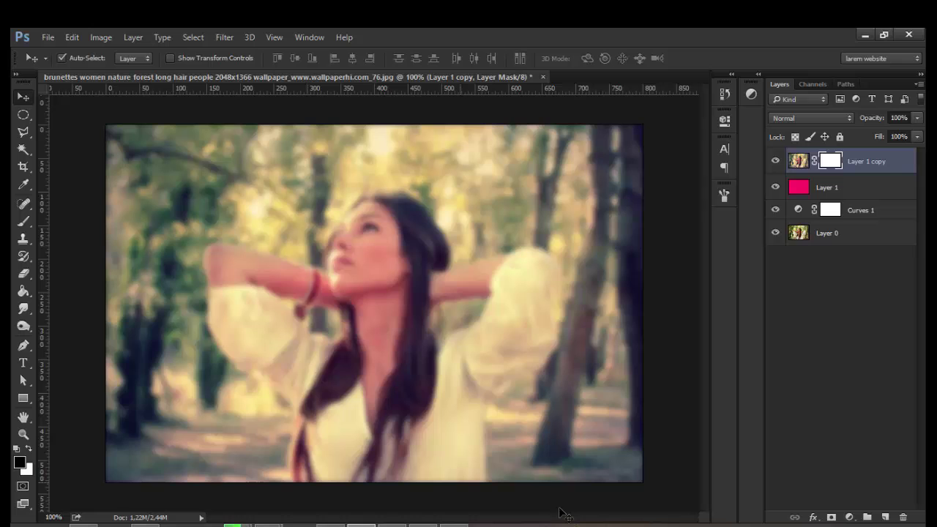
Brush black on the mask over the woman's face, hair, arms and chest to restore sharpness.
{"action": "left_click", "coordinate": [24, 224]}
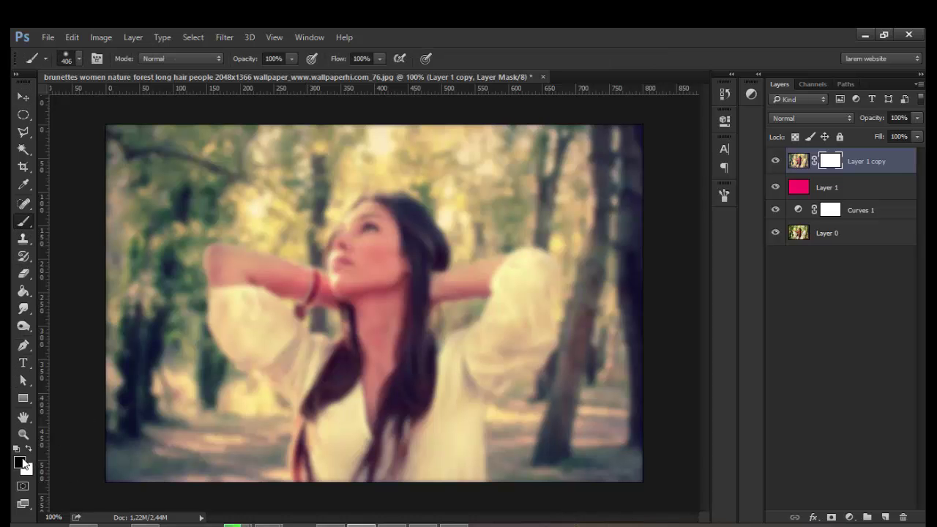
{"action": "mouse_move", "coordinate": [352, 251]}
{"action": "left_mouse_down"}
{"action": "mouse_move", "coordinate": [363, 326]}
{"action": "mouse_move", "coordinate": [350, 277]}
{"action": "mouse_move", "coordinate": [311, 325]}
{"action": "mouse_move", "coordinate": [279, 295]}
{"action": "mouse_move", "coordinate": [360, 414]}
{"action": "mouse_move", "coordinate": [365, 444]}
{"action": "mouse_move", "coordinate": [355, 444]}
{"action": "mouse_move", "coordinate": [450, 453]}
{"action": "mouse_move", "coordinate": [457, 303]}
{"action": "mouse_move", "coordinate": [437, 277]}
{"action": "mouse_move", "coordinate": [427, 268]}
{"action": "mouse_move", "coordinate": [440, 324]}
{"action": "mouse_move", "coordinate": [420, 285]}
{"action": "mouse_move", "coordinate": [385, 266]}
{"action": "mouse_move", "coordinate": [299, 272]}
{"action": "mouse_move", "coordinate": [293, 292]}
{"action": "mouse_move", "coordinate": [375, 373]}
{"action": "mouse_move", "coordinate": [457, 319]}
{"action": "mouse_move", "coordinate": [464, 286]}
{"action": "mouse_move", "coordinate": [410, 224]}
{"action": "mouse_move", "coordinate": [411, 262]}
{"action": "mouse_move", "coordinate": [393, 282]}
{"action": "mouse_move", "coordinate": [387, 359]}
{"action": "left_mouse_up"}
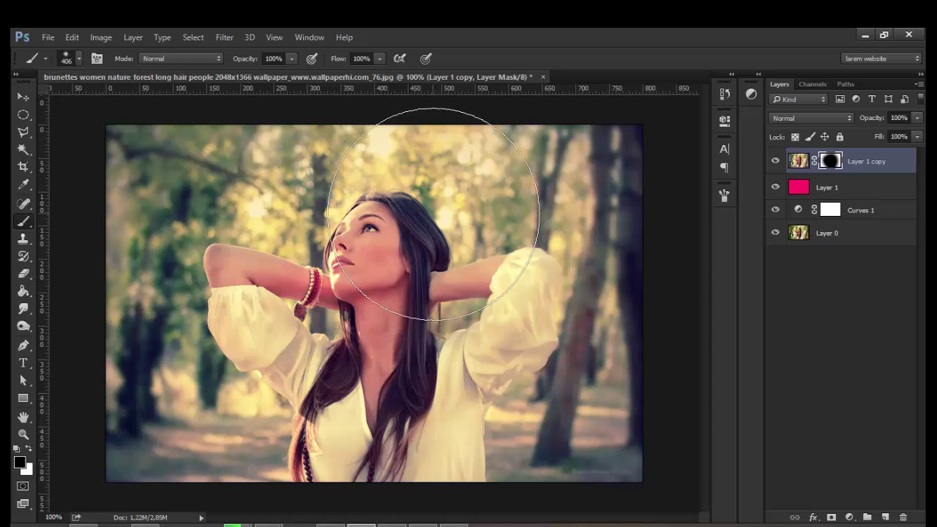
{"action": "mouse_move", "coordinate": [434, 214]}
{"action": "left_mouse_down"}
{"action": "mouse_move", "coordinate": [385, 290]}
{"action": "mouse_move", "coordinate": [353, 280]}
{"action": "mouse_move", "coordinate": [315, 293]}
{"action": "mouse_move", "coordinate": [291, 286]}
{"action": "mouse_move", "coordinate": [347, 327]}
{"action": "mouse_move", "coordinate": [435, 356]}
{"action": "mouse_move", "coordinate": [478, 358]}
{"action": "mouse_move", "coordinate": [464, 374]}
{"action": "mouse_move", "coordinate": [456, 335]}
{"action": "mouse_move", "coordinate": [466, 309]}
{"action": "mouse_move", "coordinate": [208, 495]}
{"action": "left_mouse_up"}
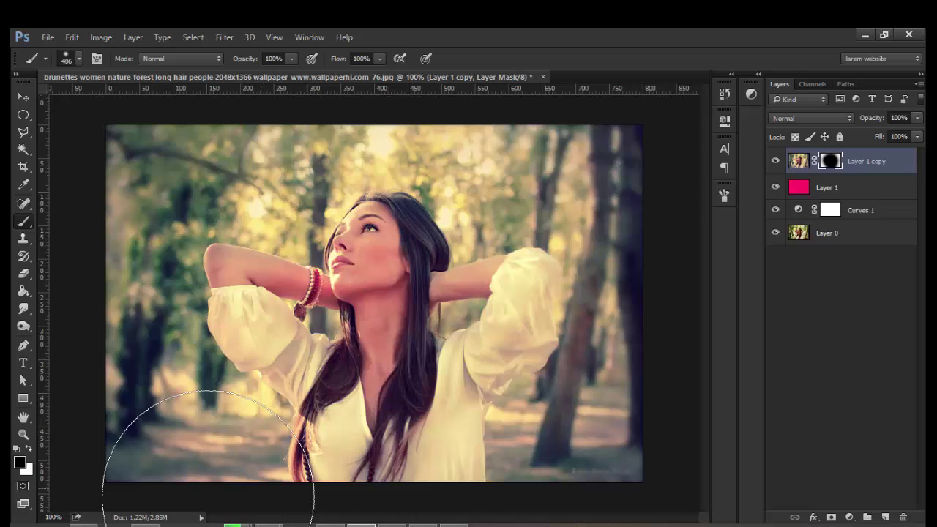
Create Layer 2 and set the foreground colour to red ff0c0c.
{"action": "left_click", "coordinate": [23, 97]}
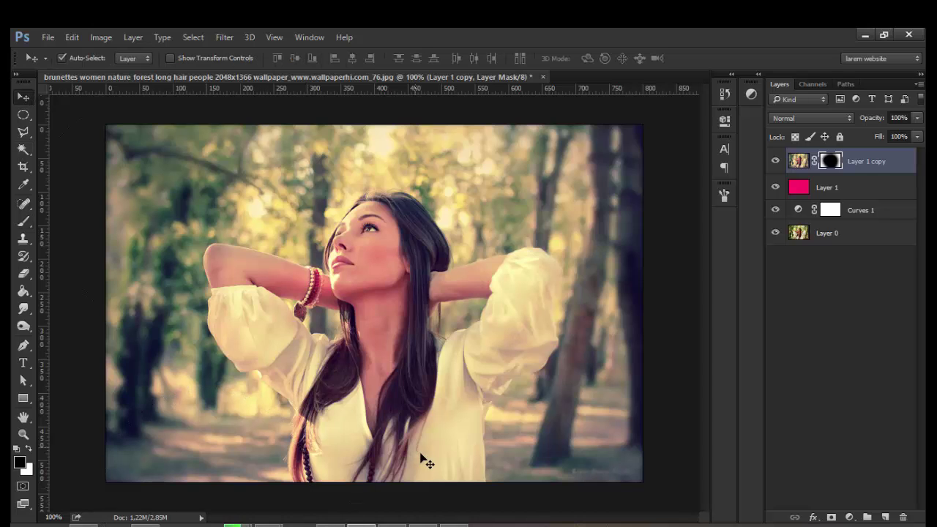
{"action": "left_click", "coordinate": [885, 517]}
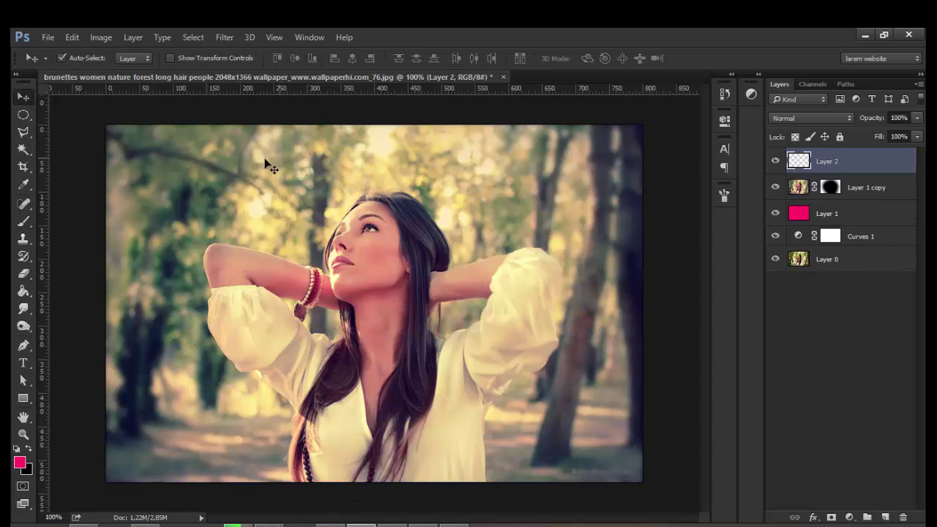
{"action": "left_click", "coordinate": [21, 464]}
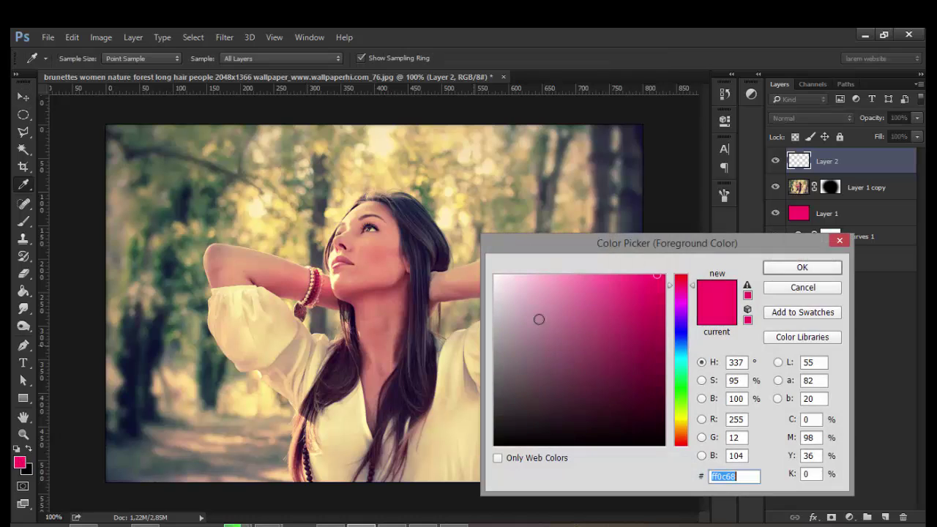
{"action": "left_click_drag", "start_coordinate": [678, 289], "coordinate": [682, 265]}
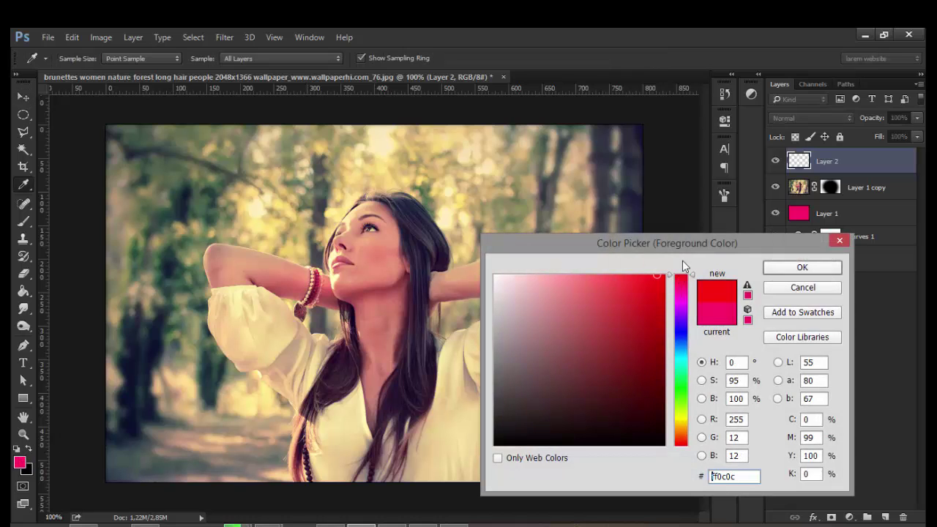
{"action": "left_click", "coordinate": [804, 268]}
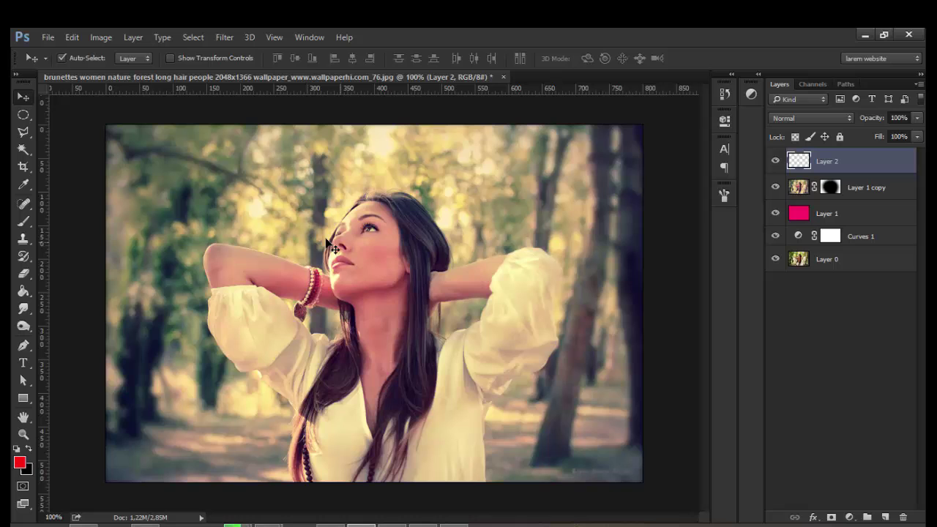
Paint red glow at the upper right, down the right edge and in the lower left corner.
{"action": "left_click", "coordinate": [23, 221]}
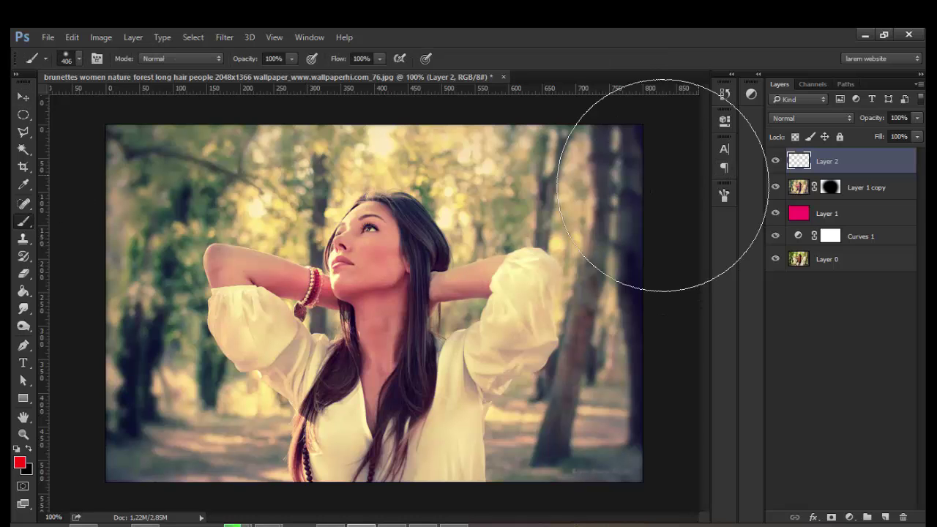
{"action": "left_click", "coordinate": [630, 150]}
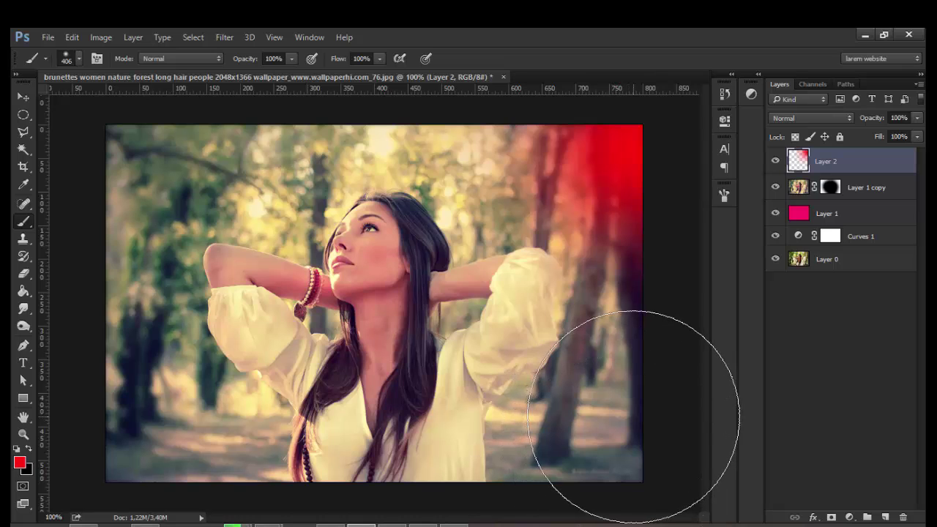
{"action": "left_click", "coordinate": [634, 417]}
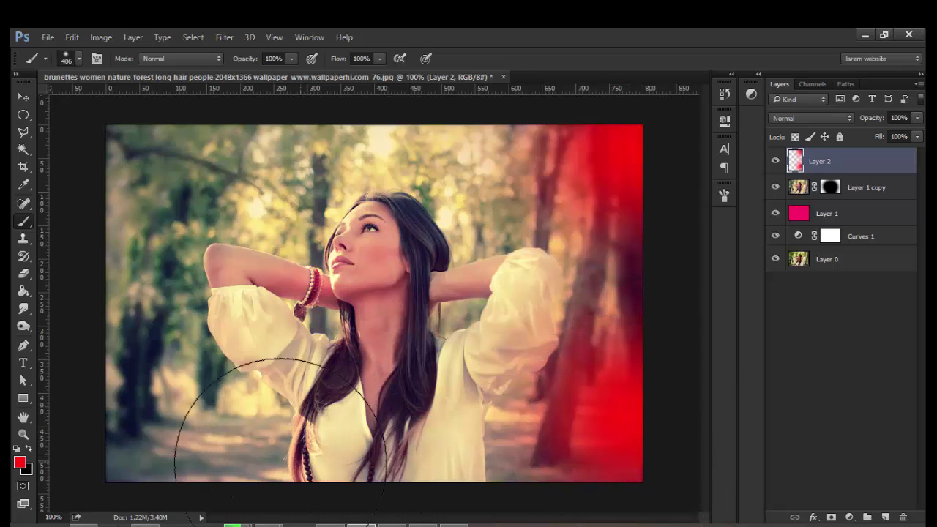
{"action": "left_click", "coordinate": [139, 439]}
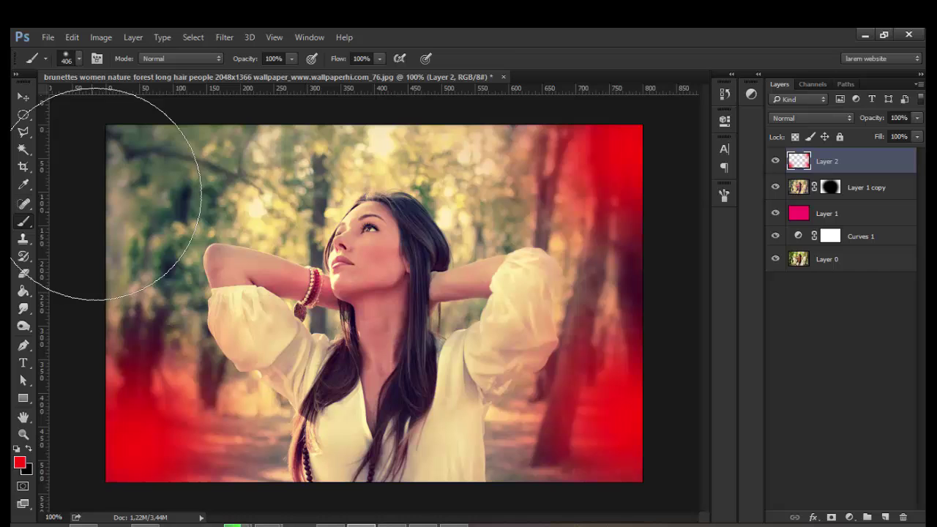
Add red glow to the upper left corner, then blend Layer 2 as Linear Dodge (Add) at 68% opacity.
{"action": "left_click", "coordinate": [161, 165]}
{"action": "left_click", "coordinate": [813, 118]}
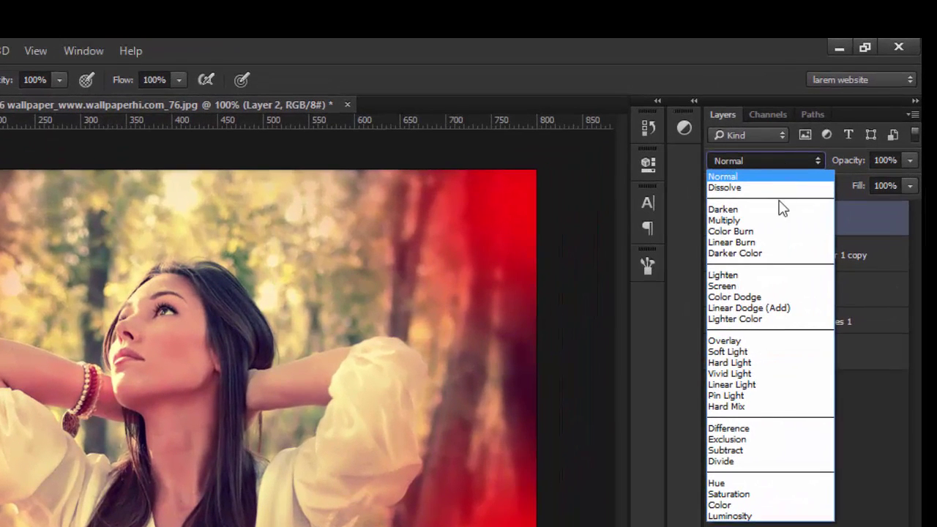
{"action": "left_click", "coordinate": [754, 308]}
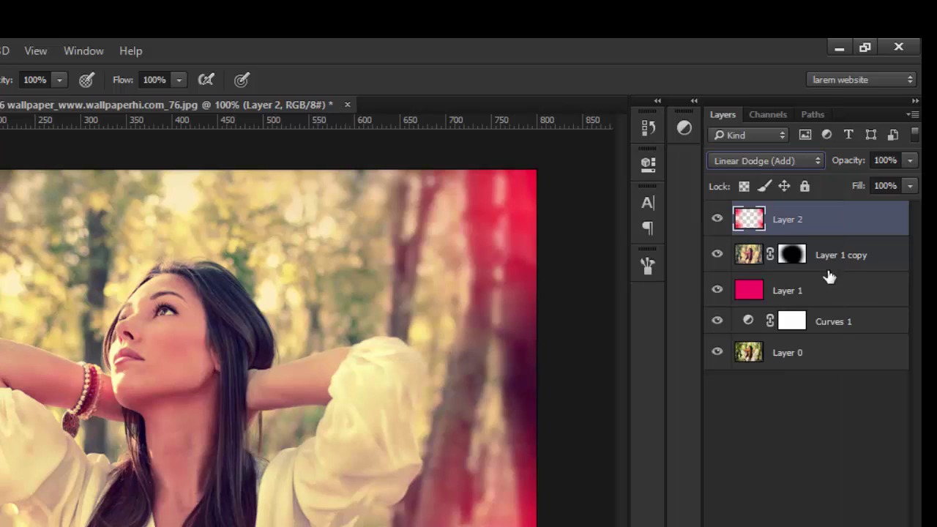
{"action": "left_click_drag", "start_coordinate": [849, 162], "coordinate": [838, 166]}
{"action": "key", "text": "Return"}
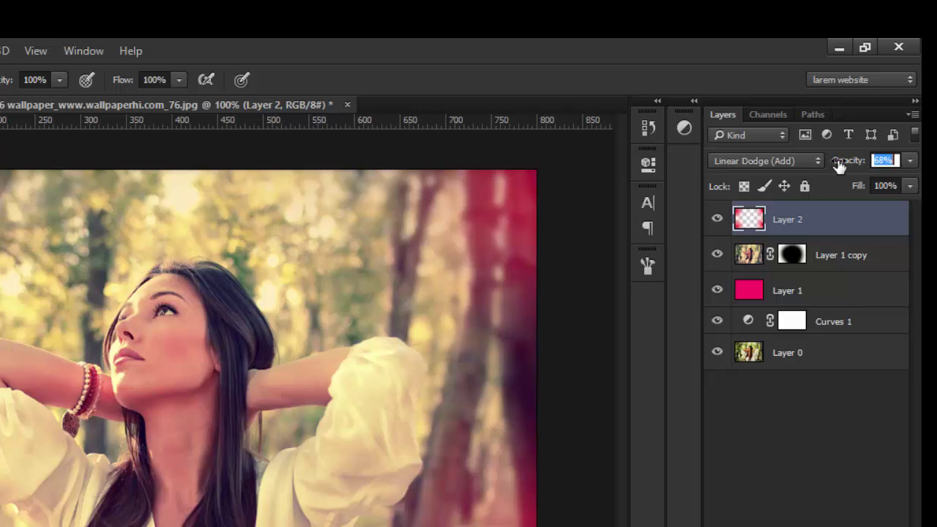
{"action": "key", "text": "Return"}
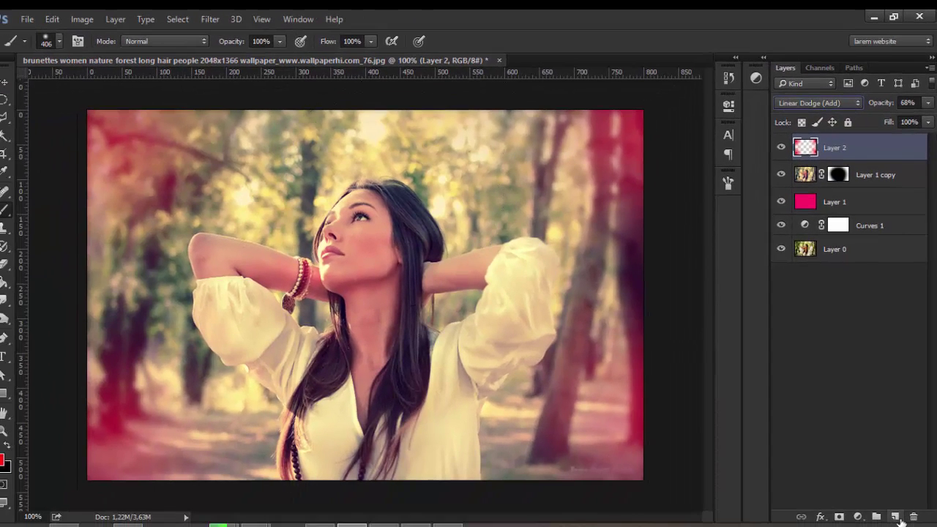
Add a new Layer 3 and select the whole canvas with the Rectangular Marquee.
{"action": "left_click", "coordinate": [898, 517]}
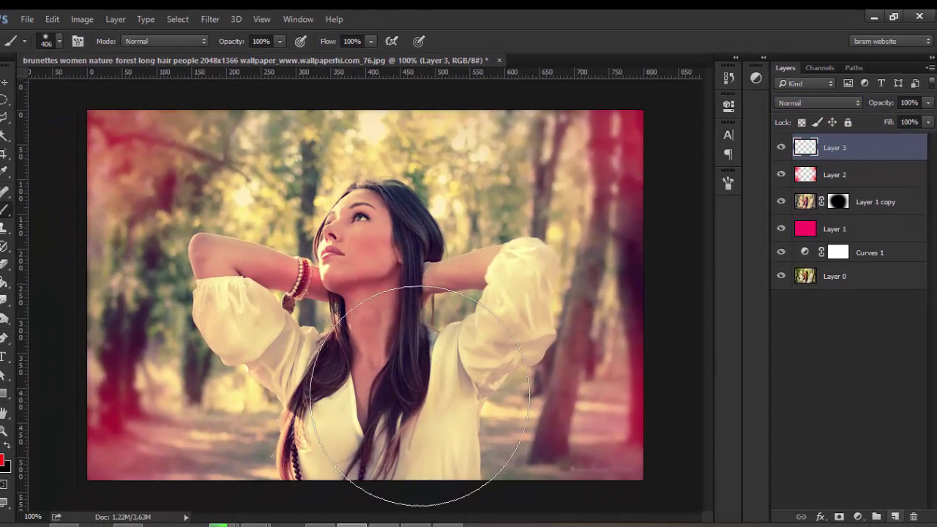
{"action": "left_click", "coordinate": [3, 87]}
{"action": "left_click", "coordinate": [6, 101]}
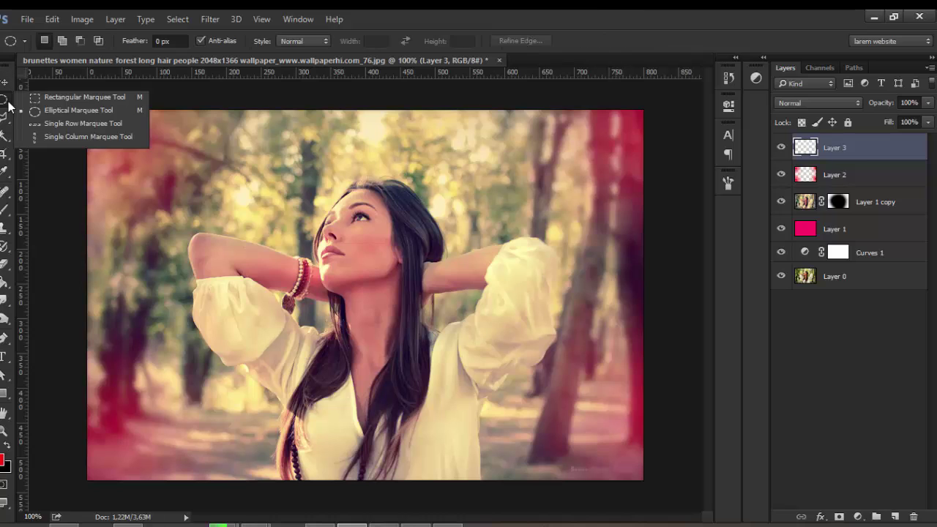
{"action": "left_click", "coordinate": [51, 97]}
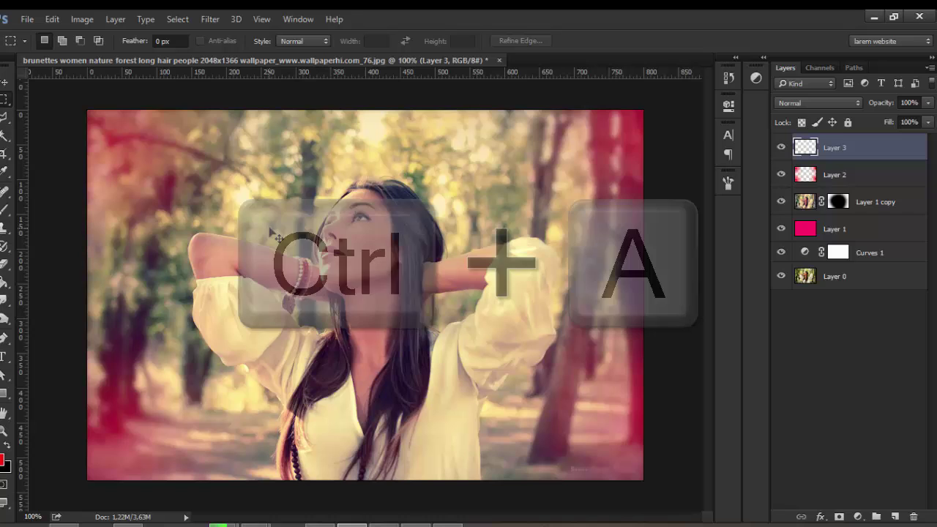
{"action": "key", "text": "ctrl+a"}
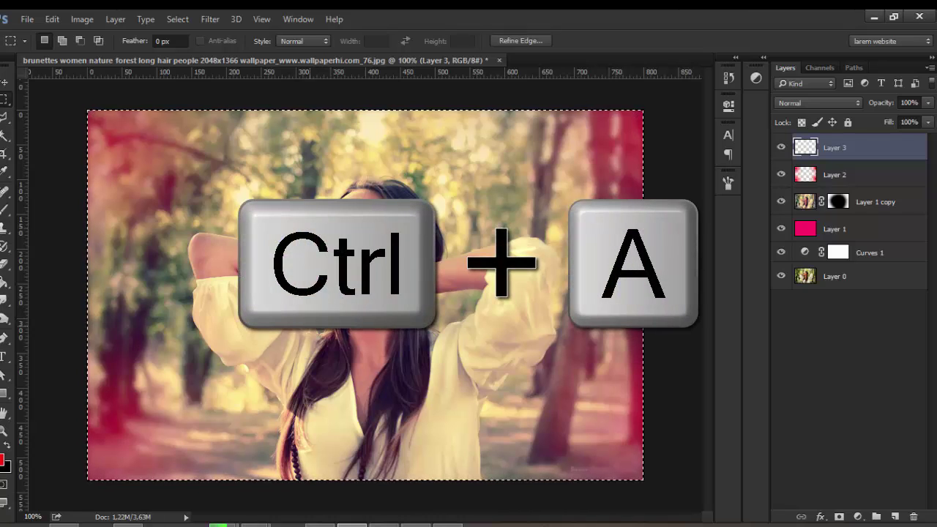
Set up a 100 px Inside stroke on the selection in black (#000000).
{"action": "right_click", "coordinate": [368, 174]}
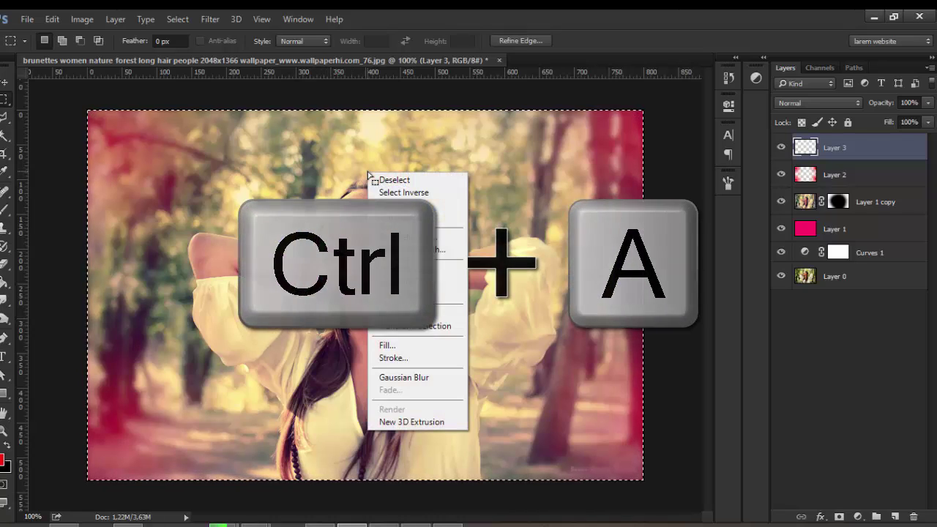
{"action": "left_click", "coordinate": [393, 358]}
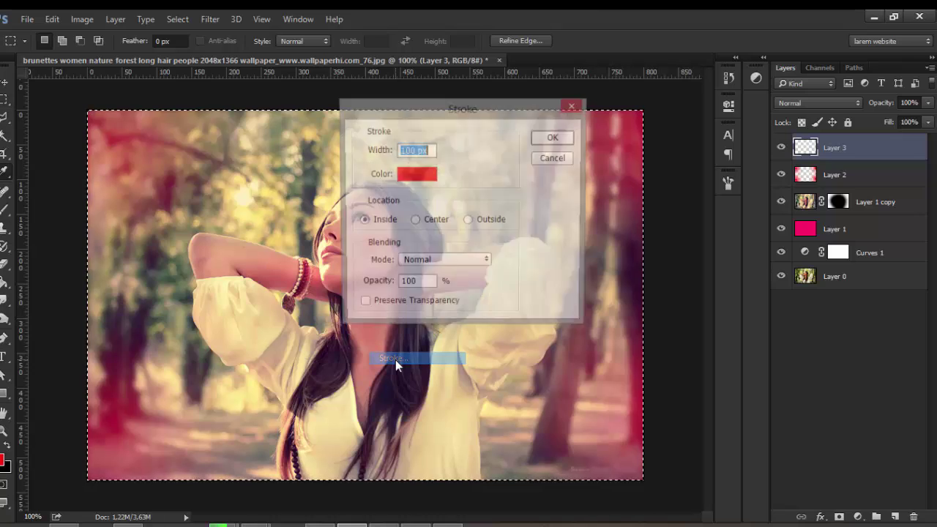
{"action": "left_click", "coordinate": [416, 174]}
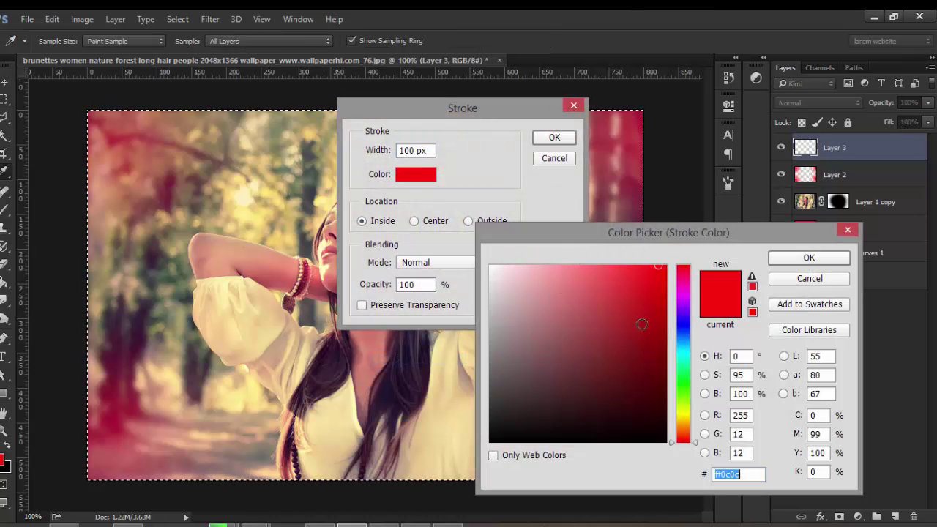
{"action": "left_click", "coordinate": [499, 415]}
{"action": "left_click_drag", "start_coordinate": [499, 415], "coordinate": [495, 442]}
{"action": "left_click", "coordinate": [809, 258]}
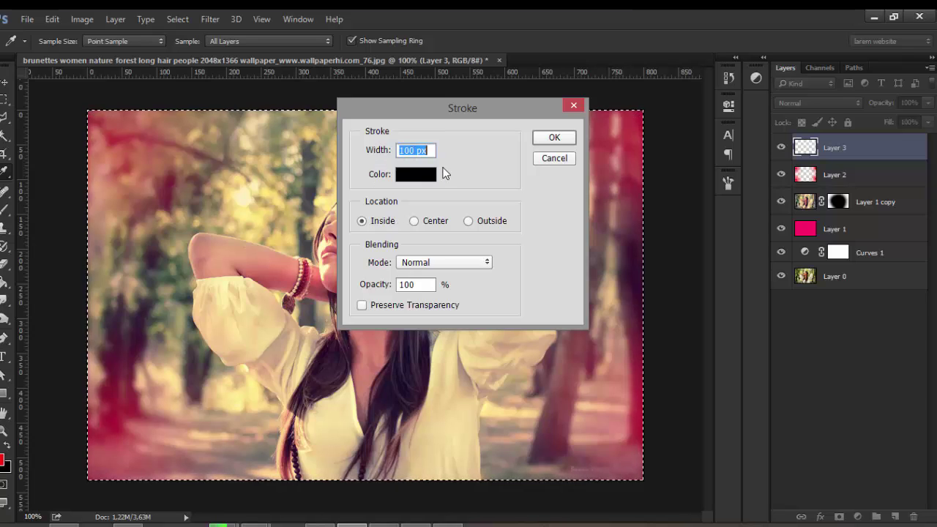
Apply the 100 px black inside stroke, deselect, and Gaussian Blur it at 1000 px.
{"action": "left_click", "coordinate": [550, 136]}
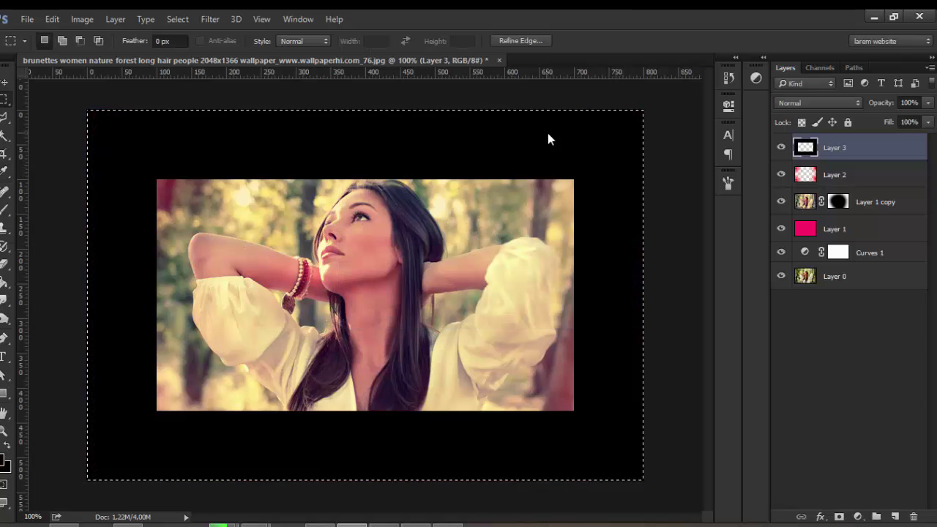
{"action": "key", "text": "ctrl+d"}
{"action": "left_click", "coordinate": [209, 20]}
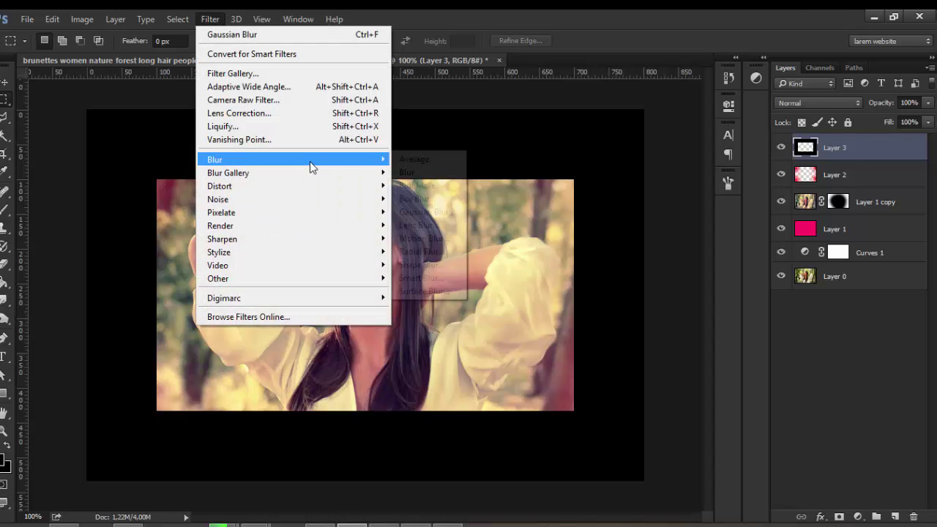
{"action": "mouse_move", "coordinate": [318, 167]}
{"action": "left_click", "coordinate": [427, 211]}
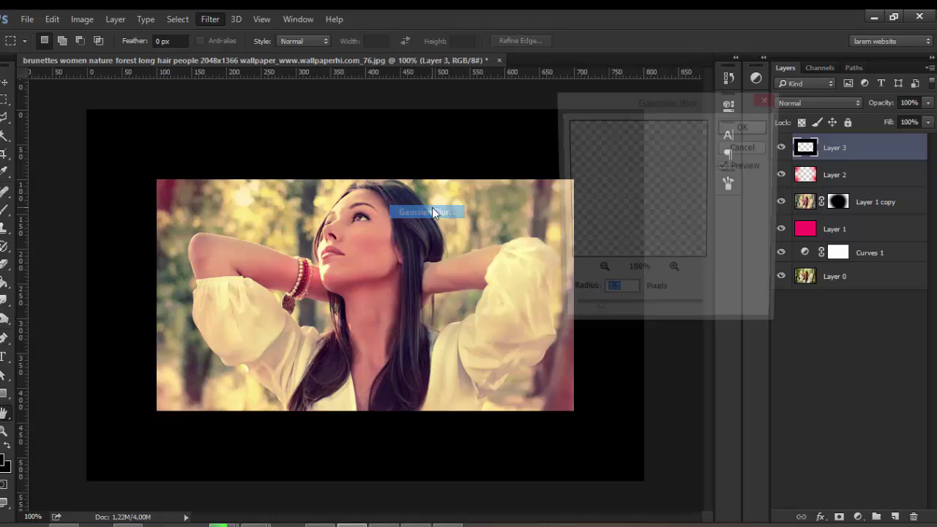
{"action": "left_click_drag", "start_coordinate": [595, 316], "coordinate": [722, 318]}
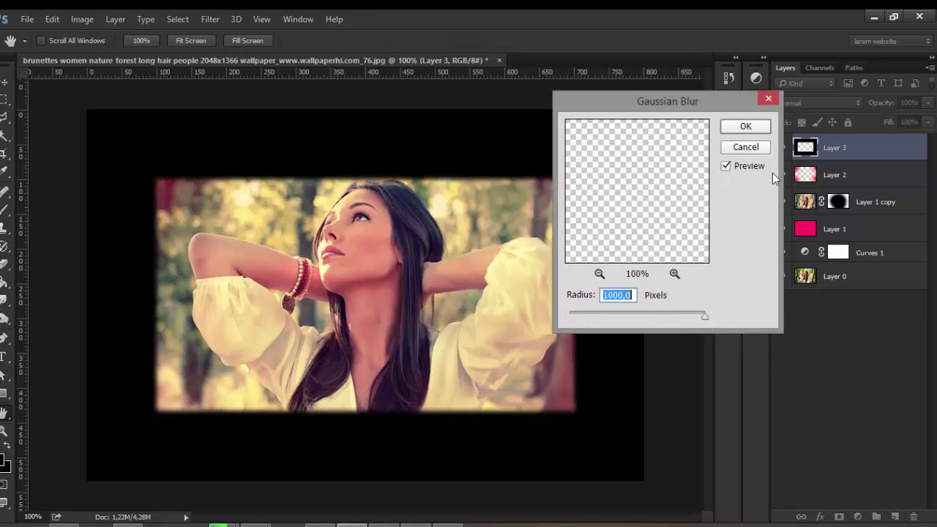
{"action": "left_click", "coordinate": [747, 127]}
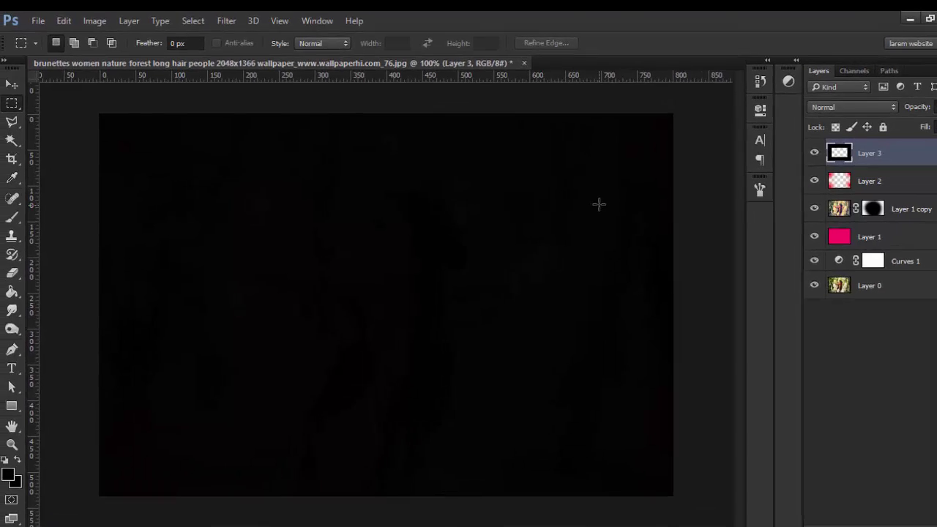
Set Layer 3's blend mode to Soft Light and its opacity to 70%.
{"action": "left_click", "coordinate": [853, 107]}
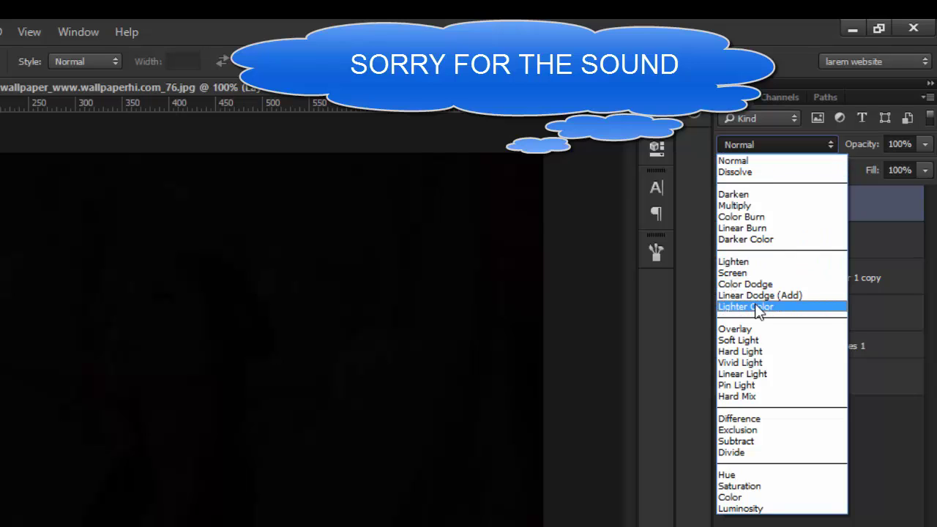
{"action": "key", "text": "Escape"}
{"action": "left_click", "coordinate": [749, 341]}
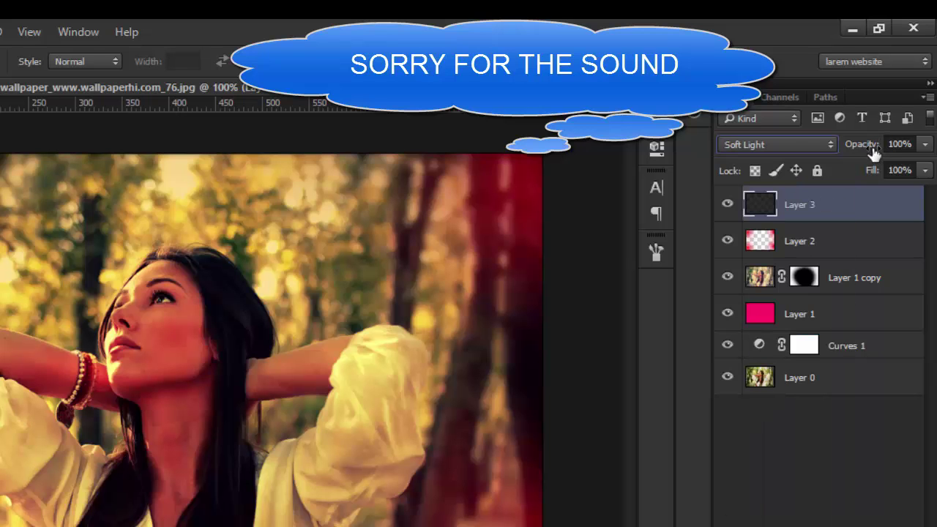
{"action": "left_click_drag", "start_coordinate": [868, 149], "coordinate": [847, 152]}
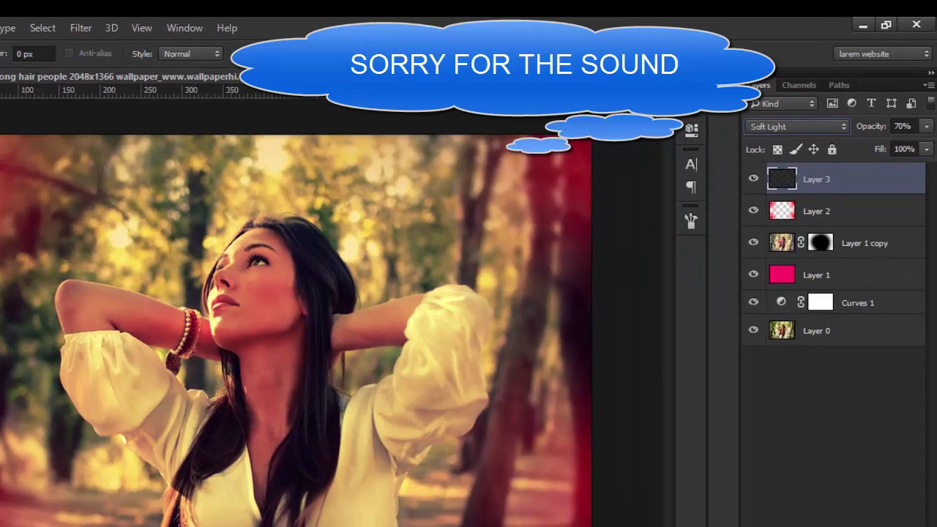
On a new layer, paint a soft #ffffff glow over the woman's face.
{"action": "key", "text": "ctrl+shift+alt+n"}
{"action": "left_click", "coordinate": [10, 456]}
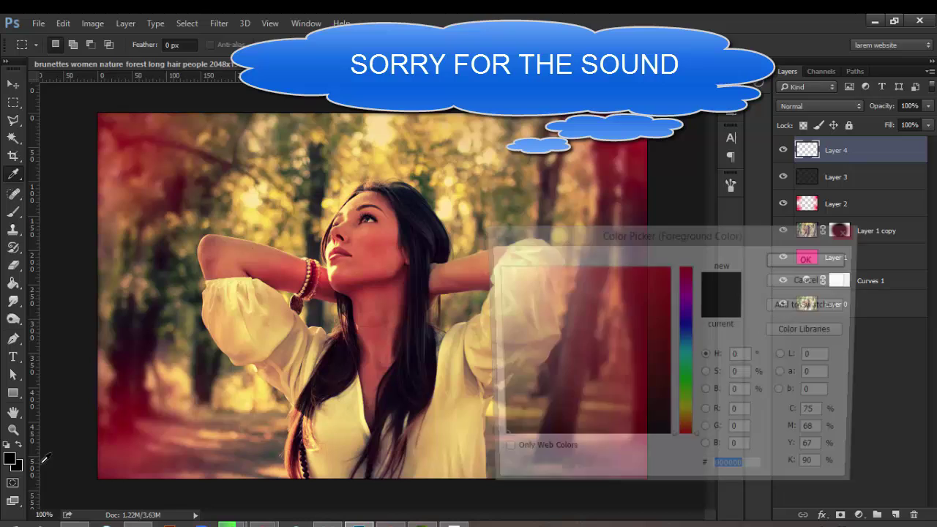
{"action": "type", "text": "ffffff"}
{"action": "key", "text": "Return"}
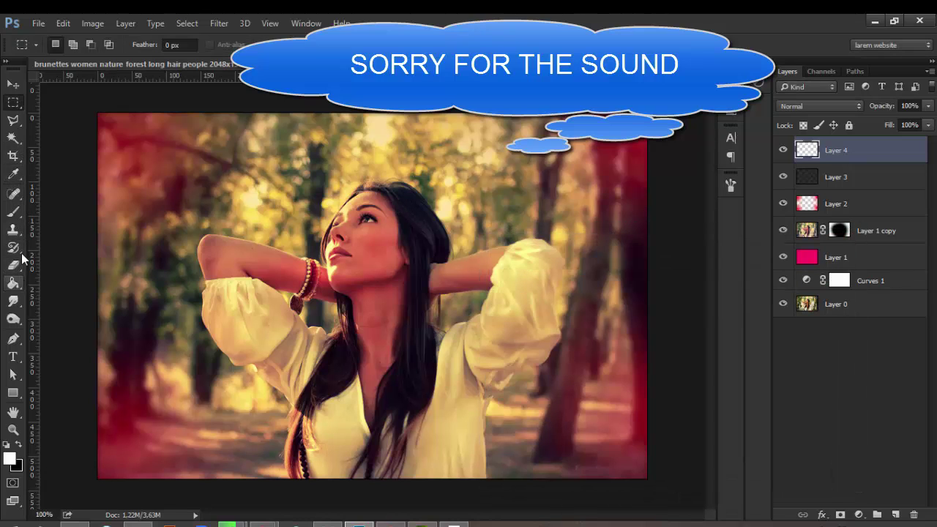
{"action": "left_click", "coordinate": [13, 212]}
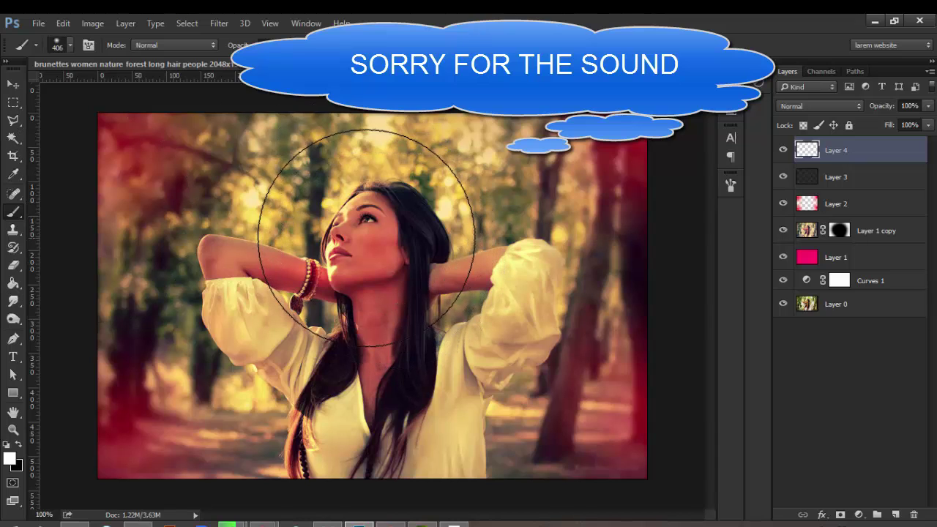
{"action": "left_click", "coordinate": [366, 238]}
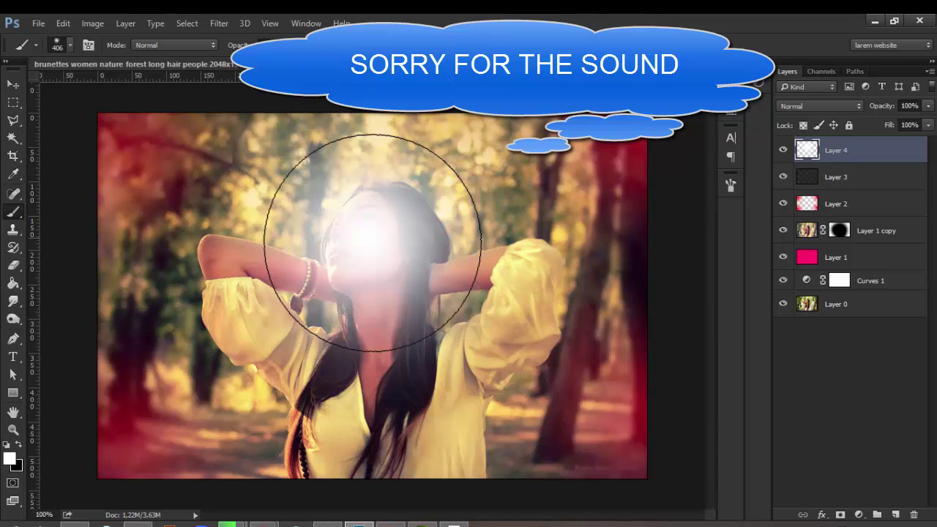
Blend the white glow layer in Soft Light and toggle it to compare.
{"action": "left_click", "coordinate": [830, 106]}
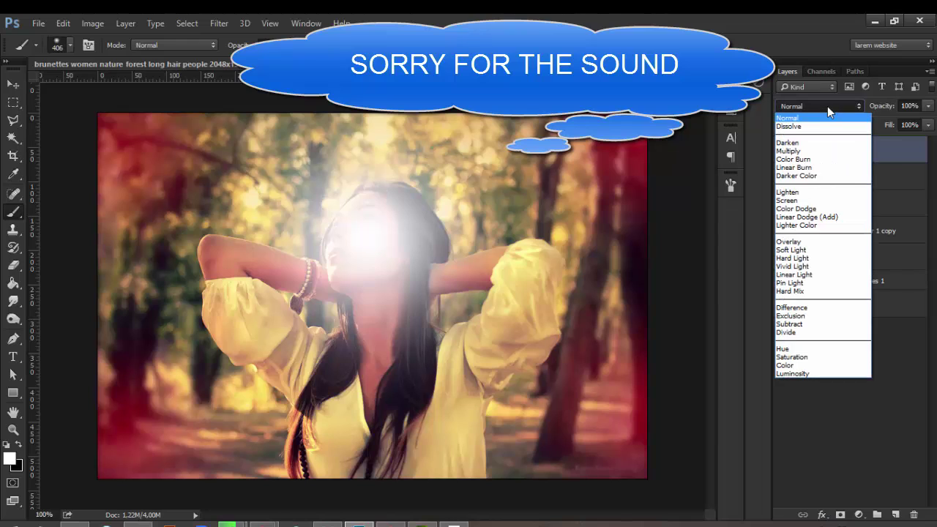
{"action": "left_click", "coordinate": [793, 249]}
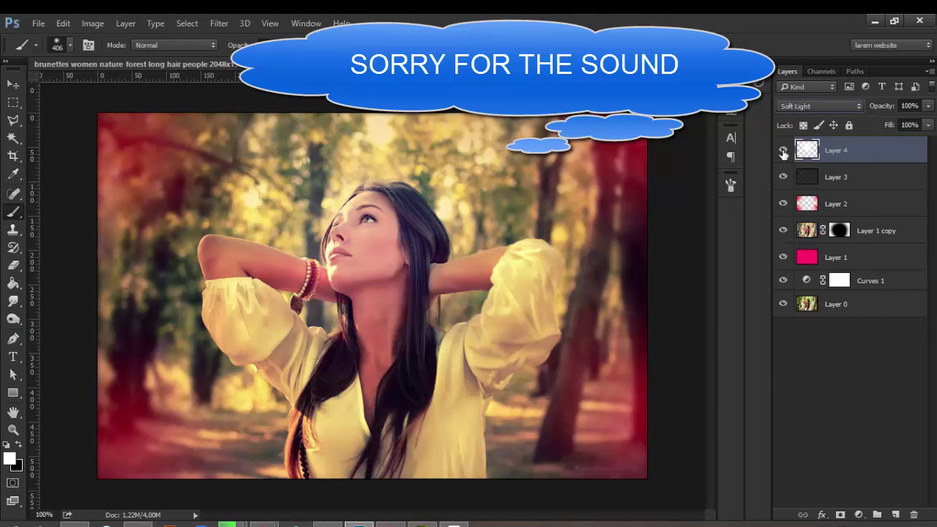
{"action": "left_click", "coordinate": [783, 152]}
{"action": "left_click", "coordinate": [783, 153]}
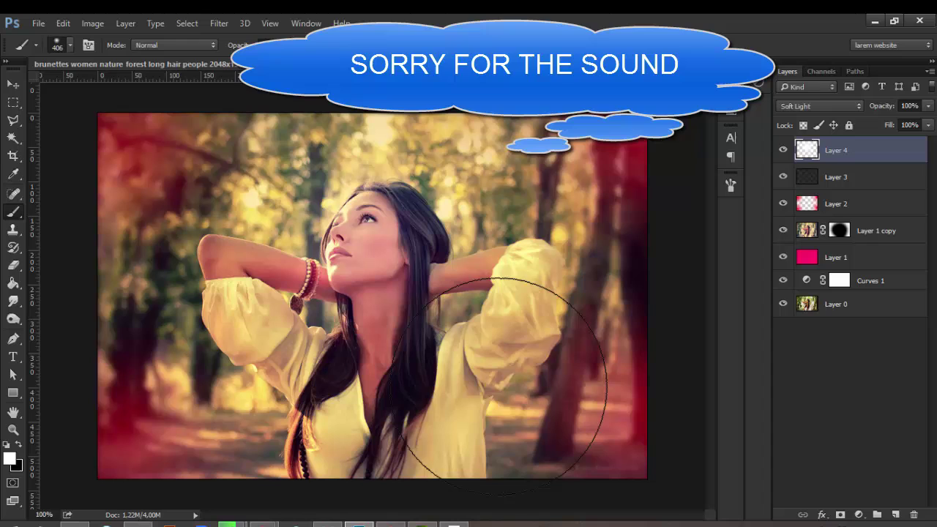
Stamp all visible layers into a new merged layer, then switch to the browser's tutorial channel page.
{"action": "key", "text": "ctrl+alt+shift+e"}
{"action": "left_click", "coordinate": [783, 152]}
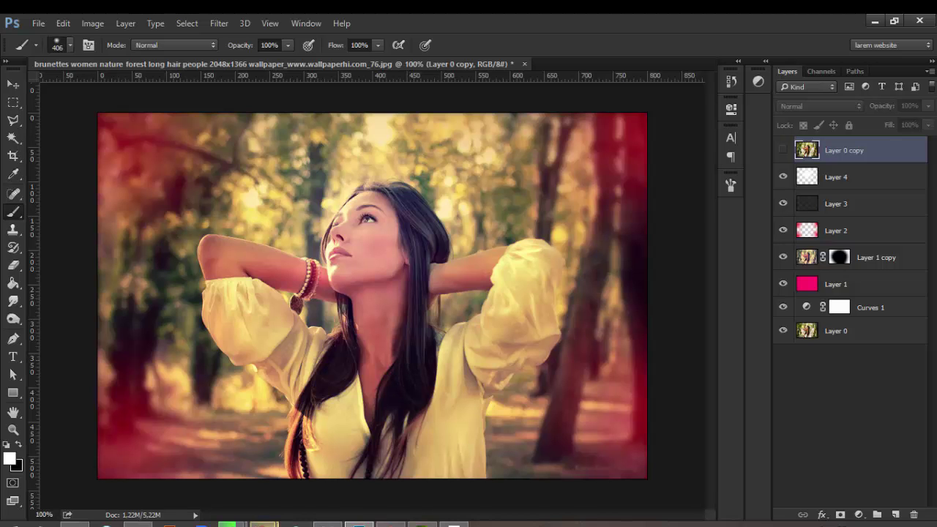
{"action": "mouse_move", "coordinate": [263, 524]}
{"action": "left_click", "coordinate": [338, 465]}
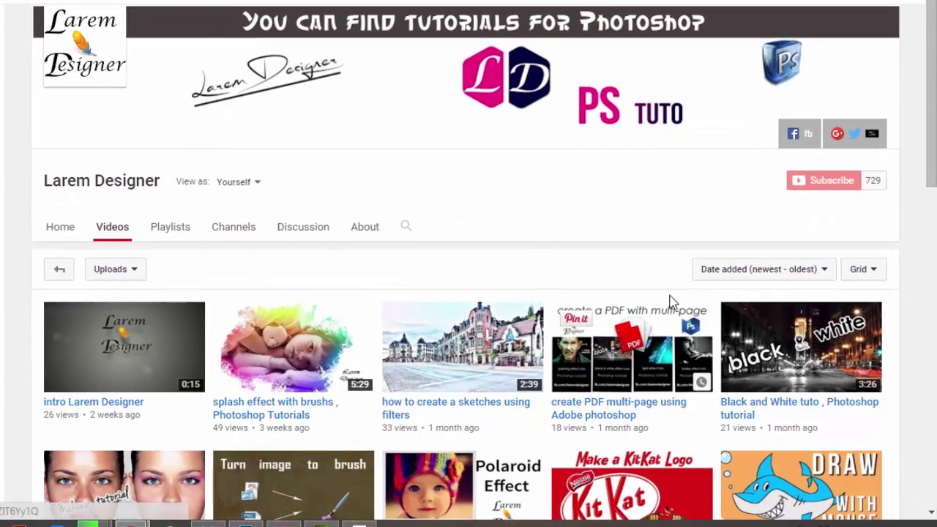